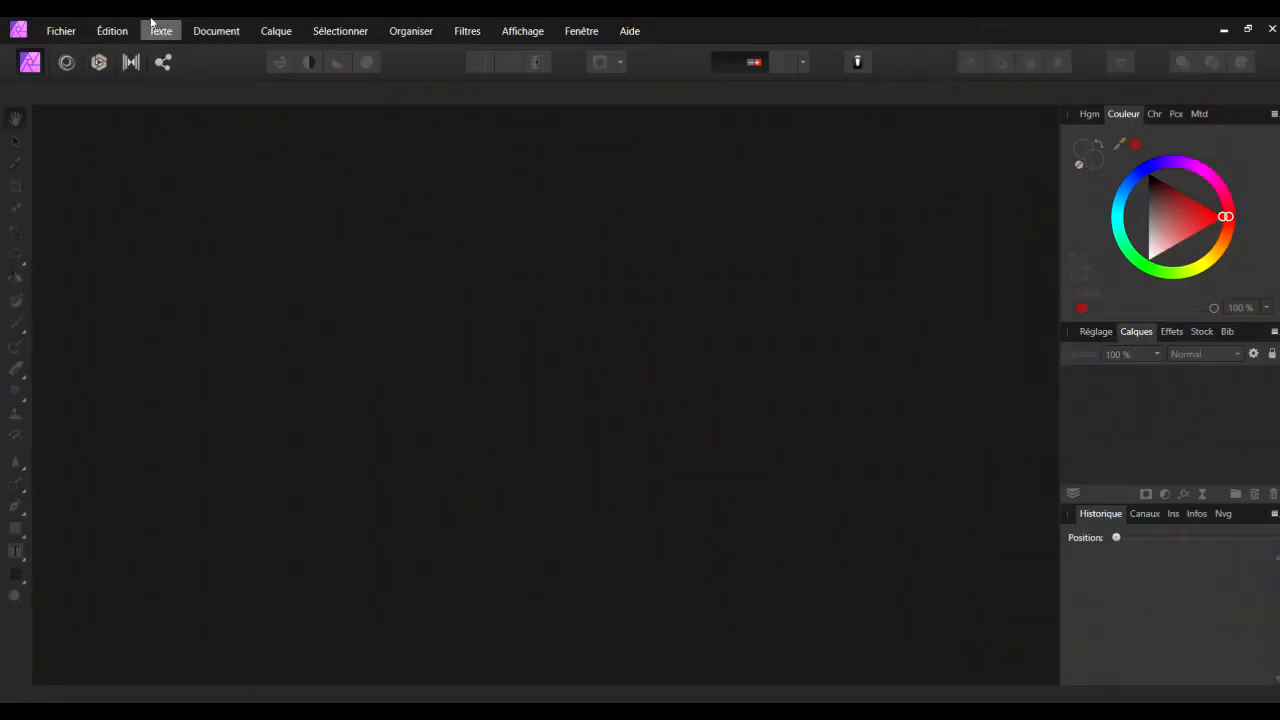
Step: Open the desktop images ARA N&B 1 and ARA N&B 2 together
click(58, 32)
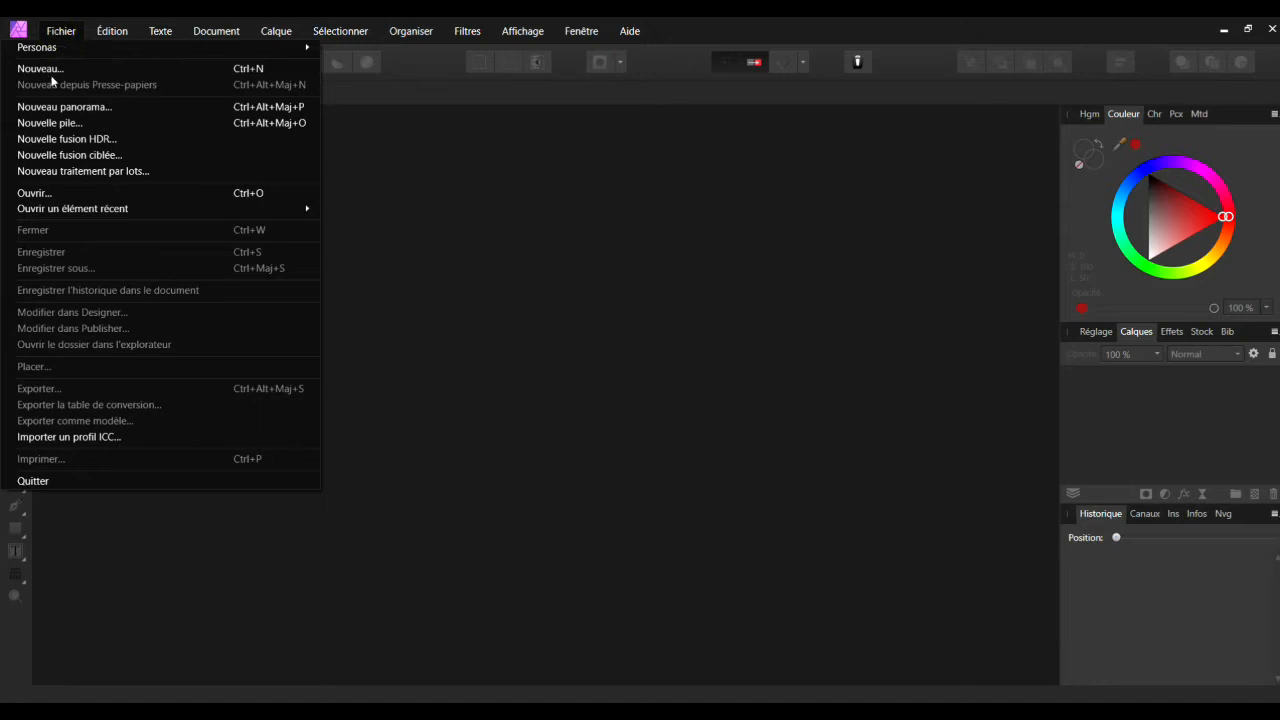
click(33, 194)
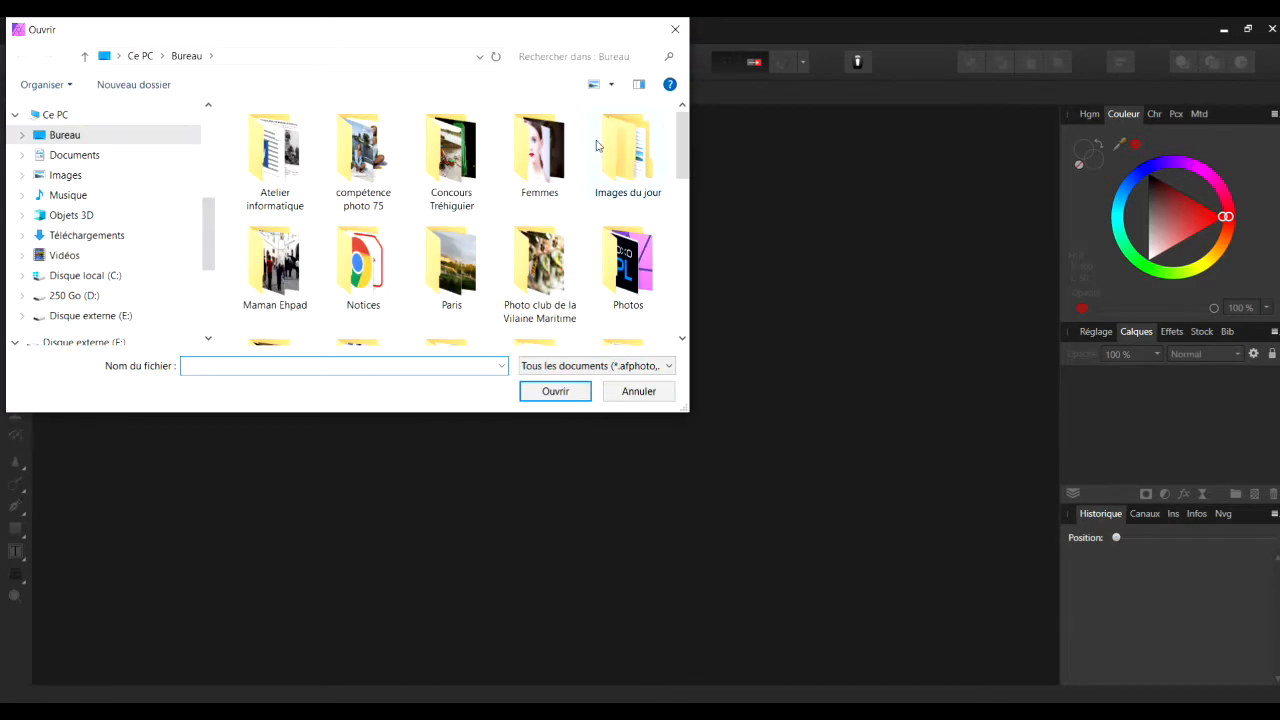
drag(683, 148, 680, 338)
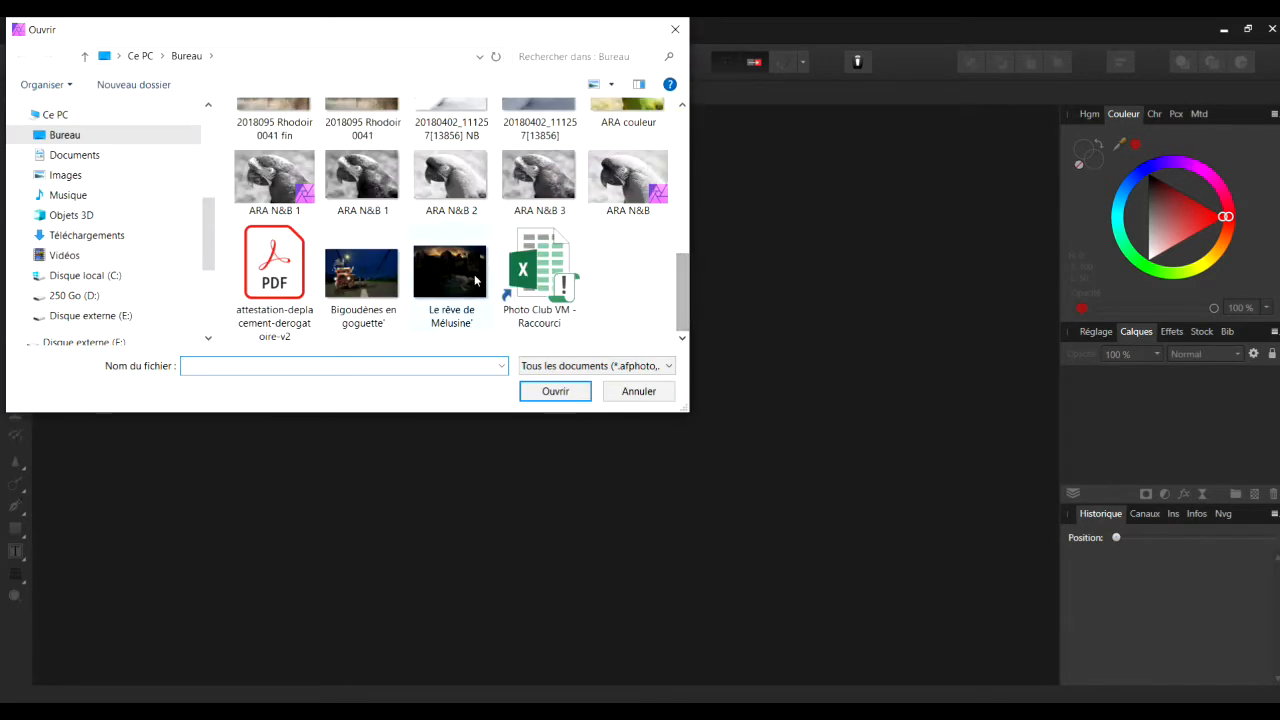
click(361, 185)
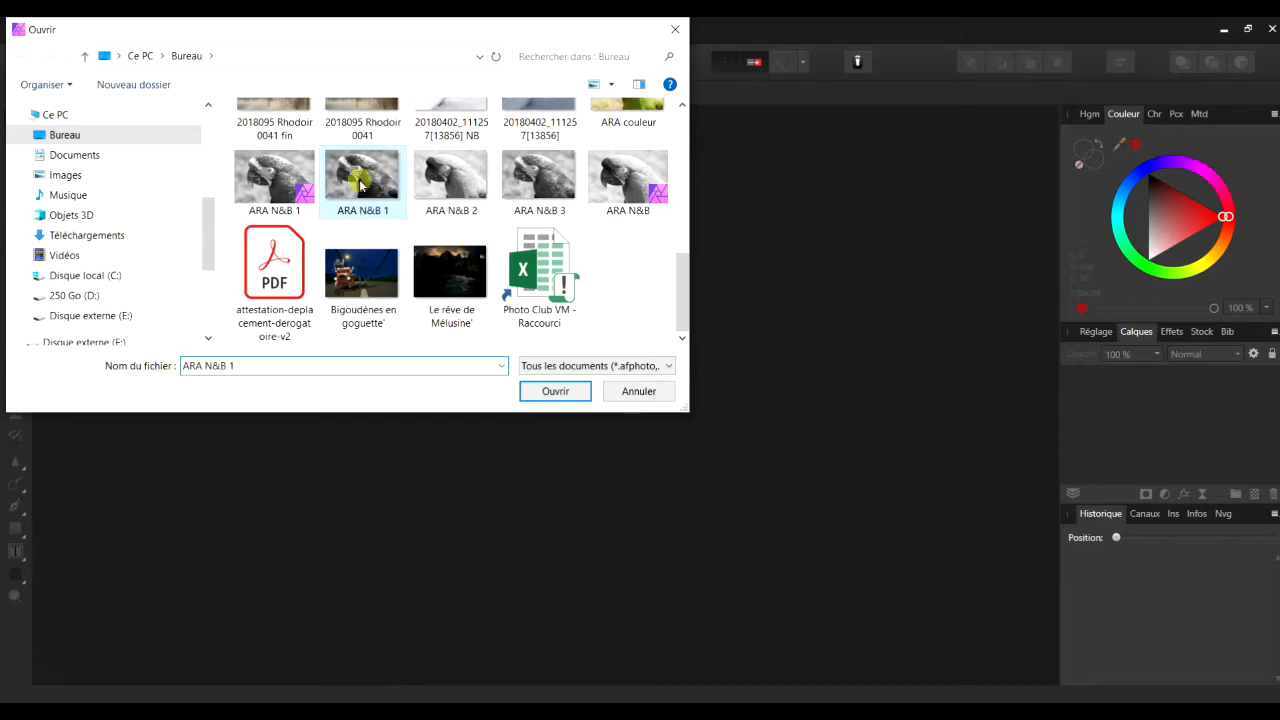
ctrl+click(441, 186)
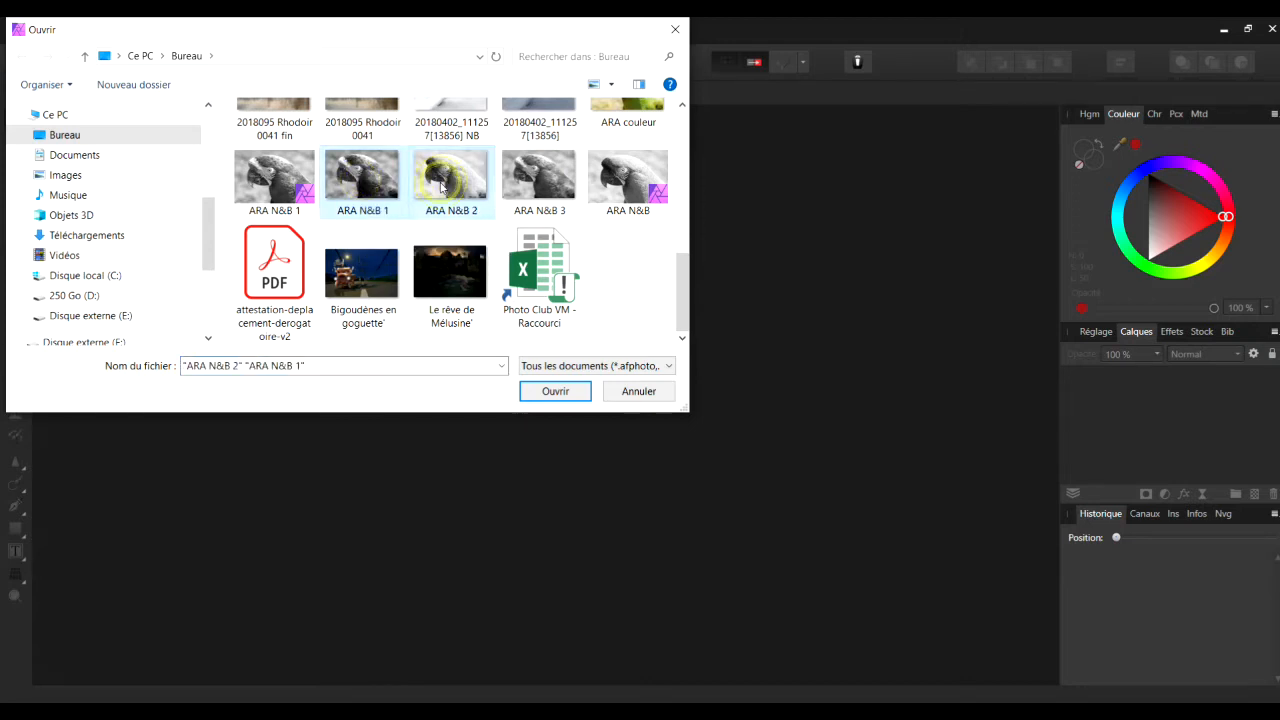
click(555, 391)
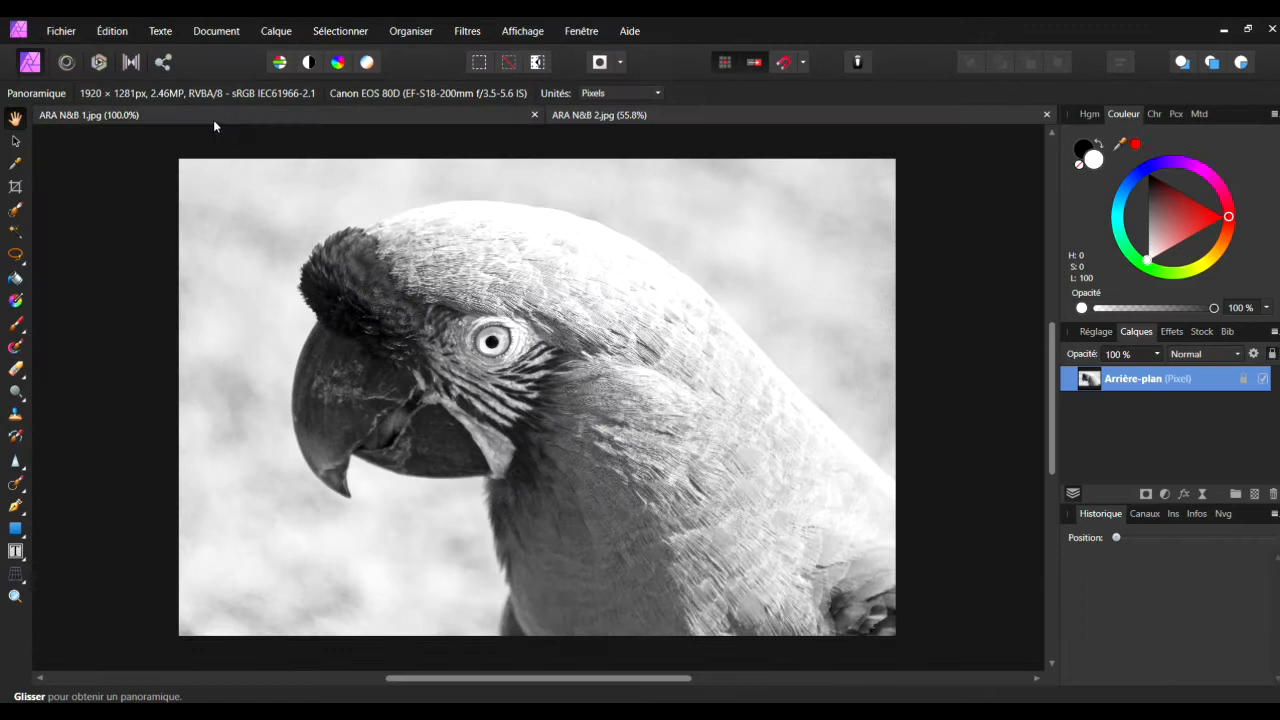
Step: Duplicate the background layer of ARA N&B 1 and rename the copy NB1
click(168, 120)
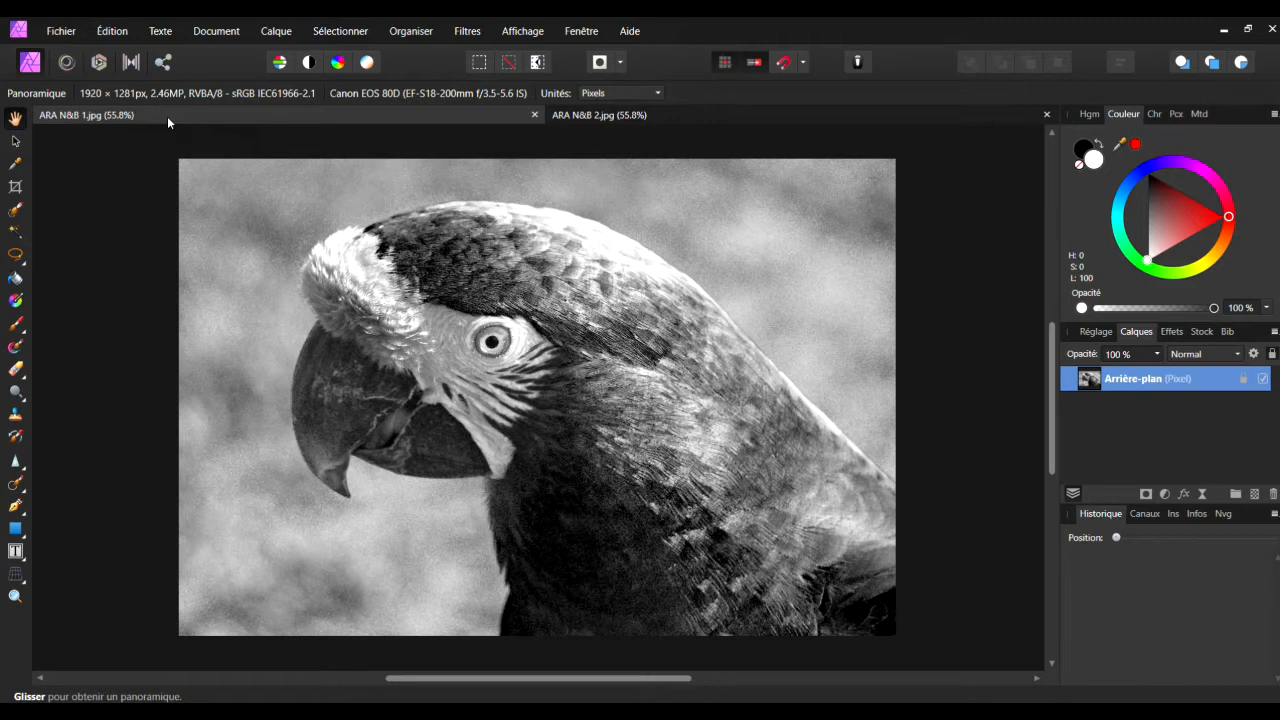
right_click(1138, 386)
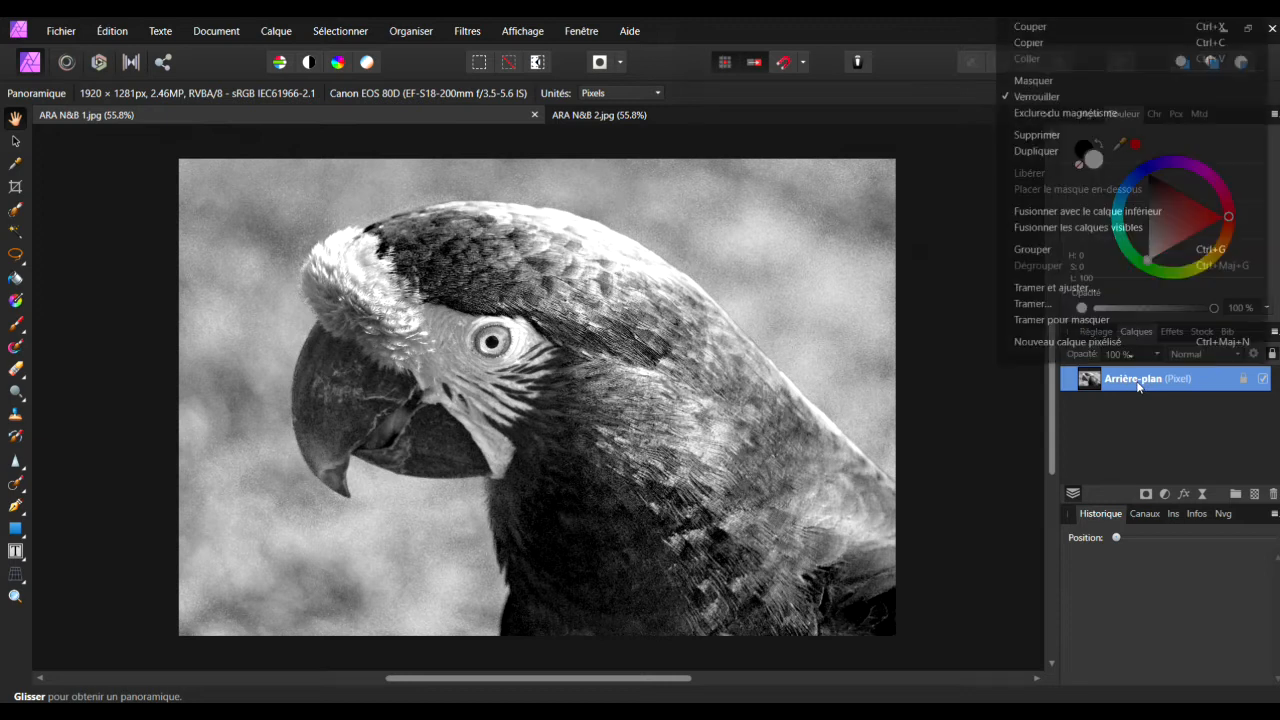
click(1054, 150)
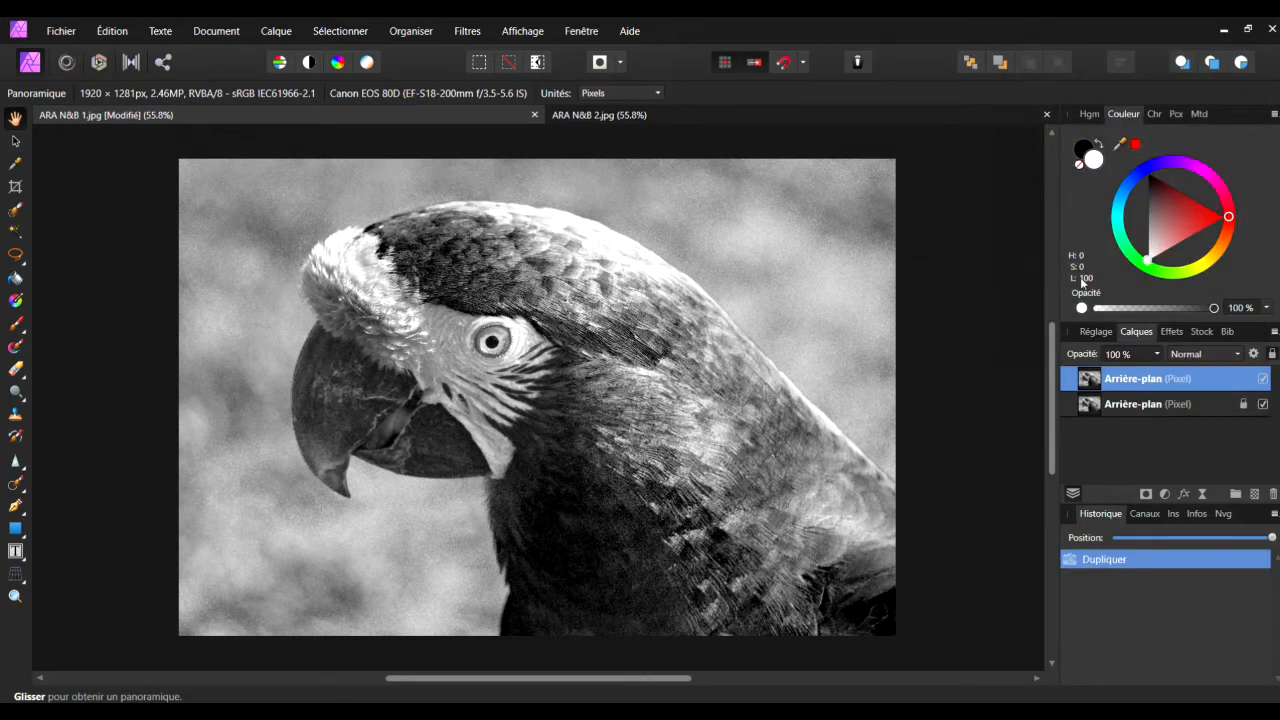
double_click(1134, 381)
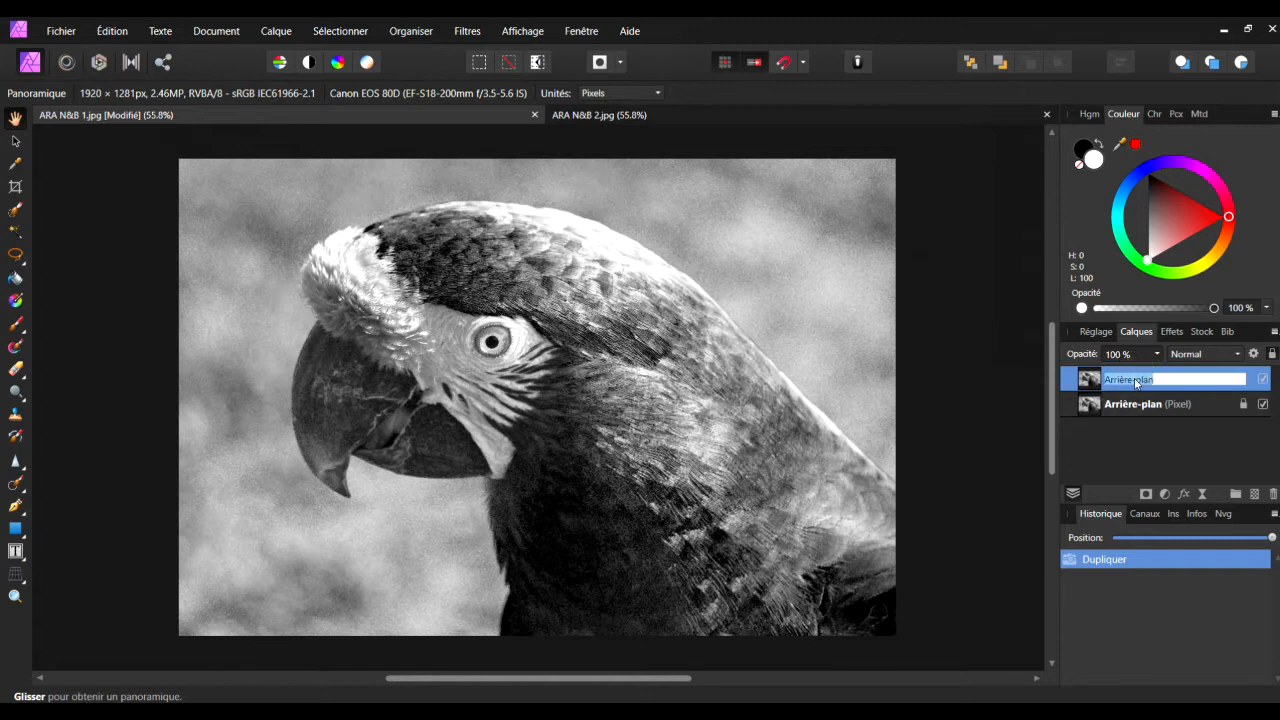
text(NB1)
key(Return)
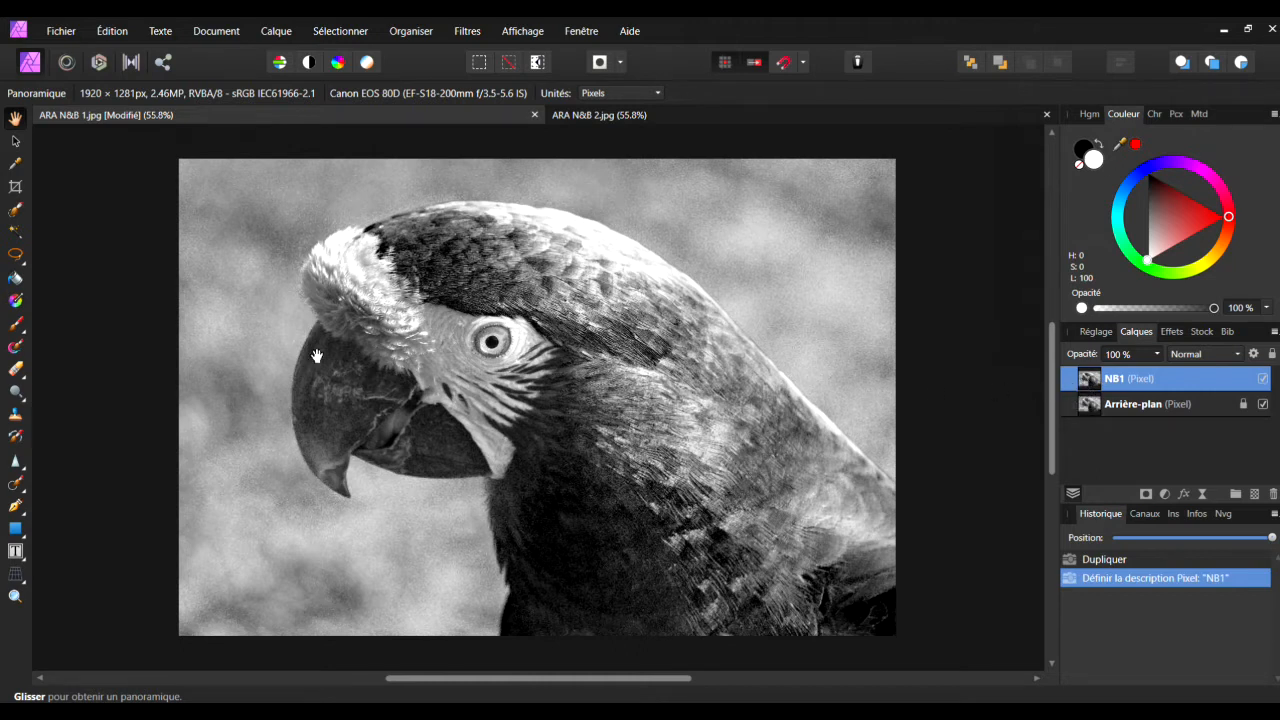
Step: Brush a smart selection over the parrot's crest and the face around its eye, using a 50 px selection brush
click(14, 212)
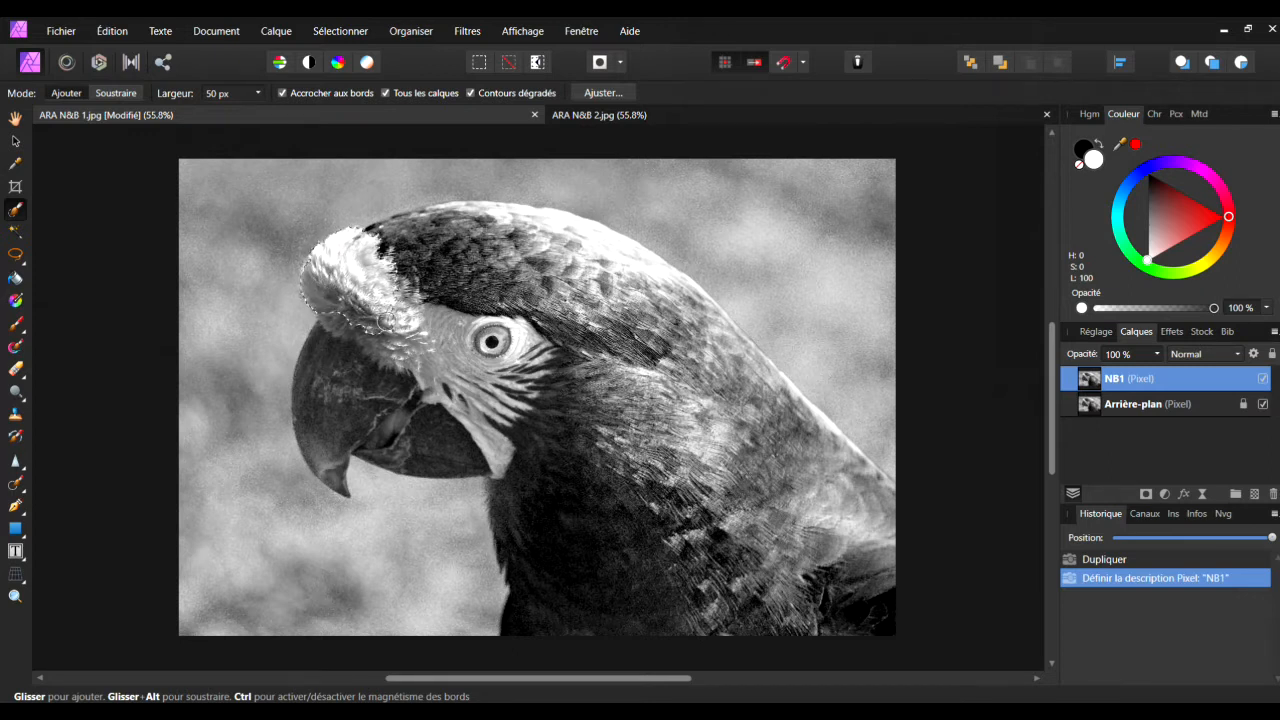
drag(372, 331, 441, 388)
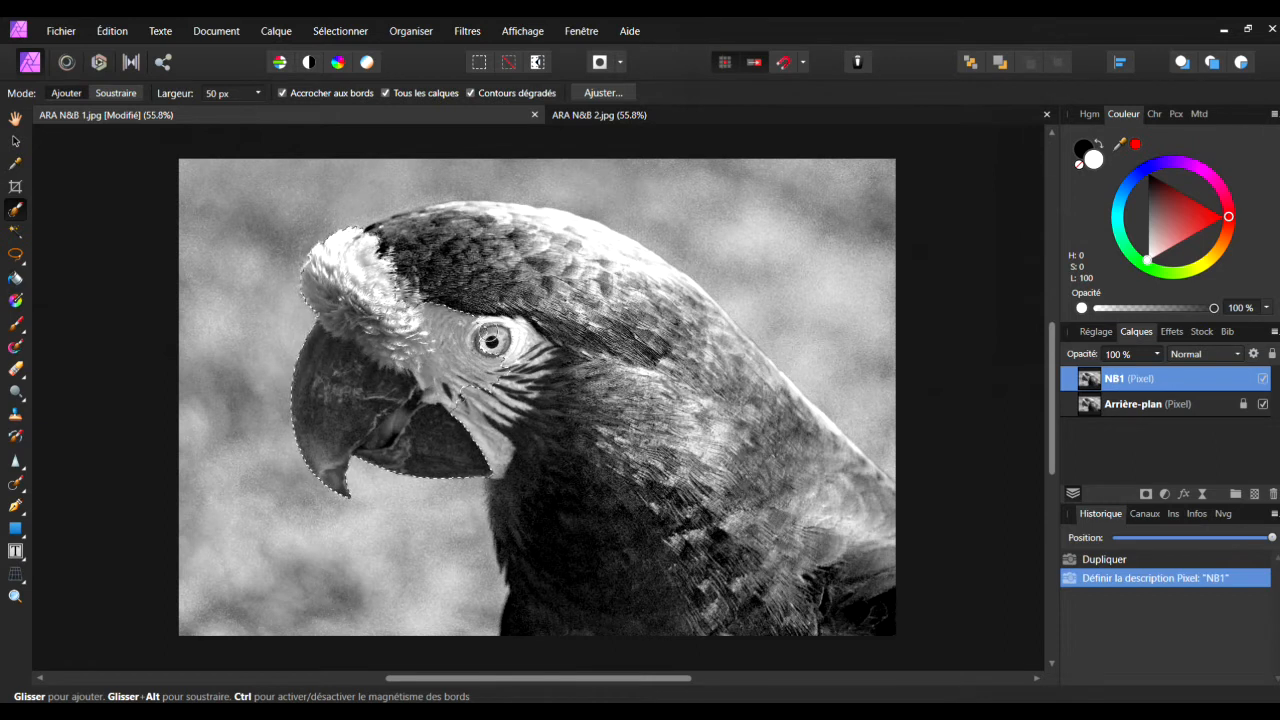
mouse_move(505, 347)
mouse_down()
mouse_move(505, 390)
mouse_move(476, 373)
mouse_up()
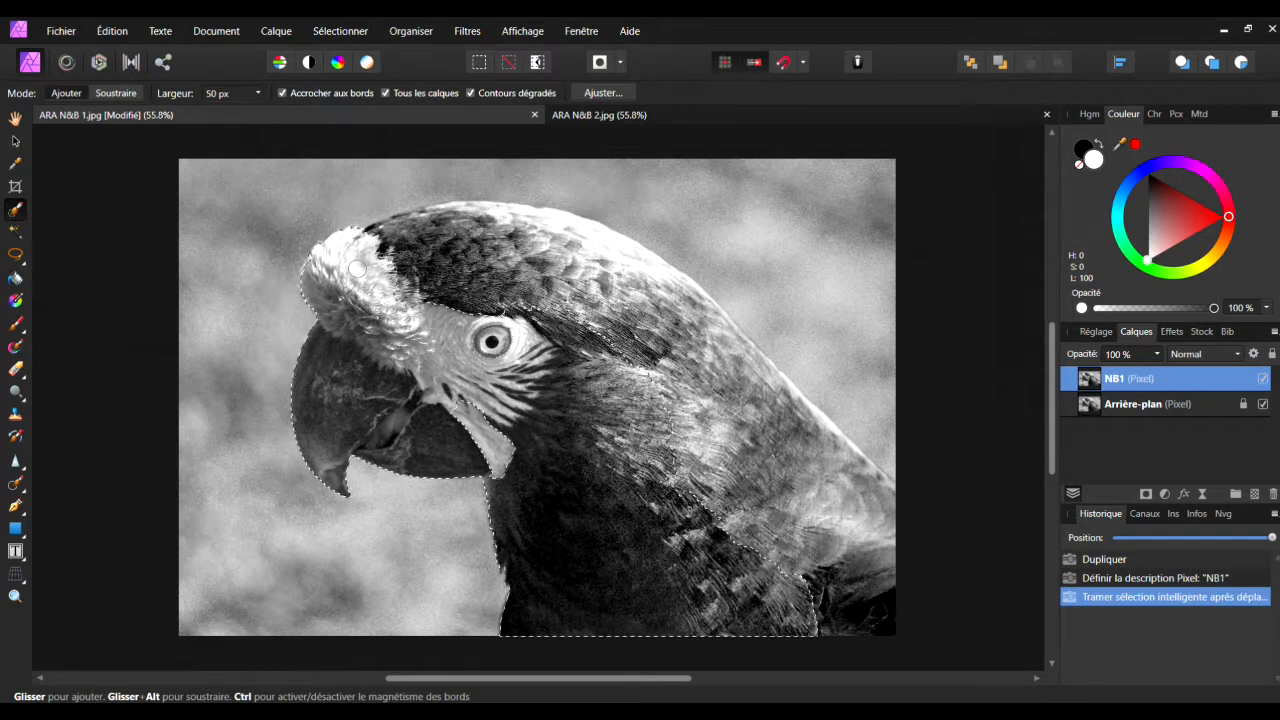
Step: Subtract the neck and beak from the selection, and add the pale cheek patch beside the beak
click(114, 95)
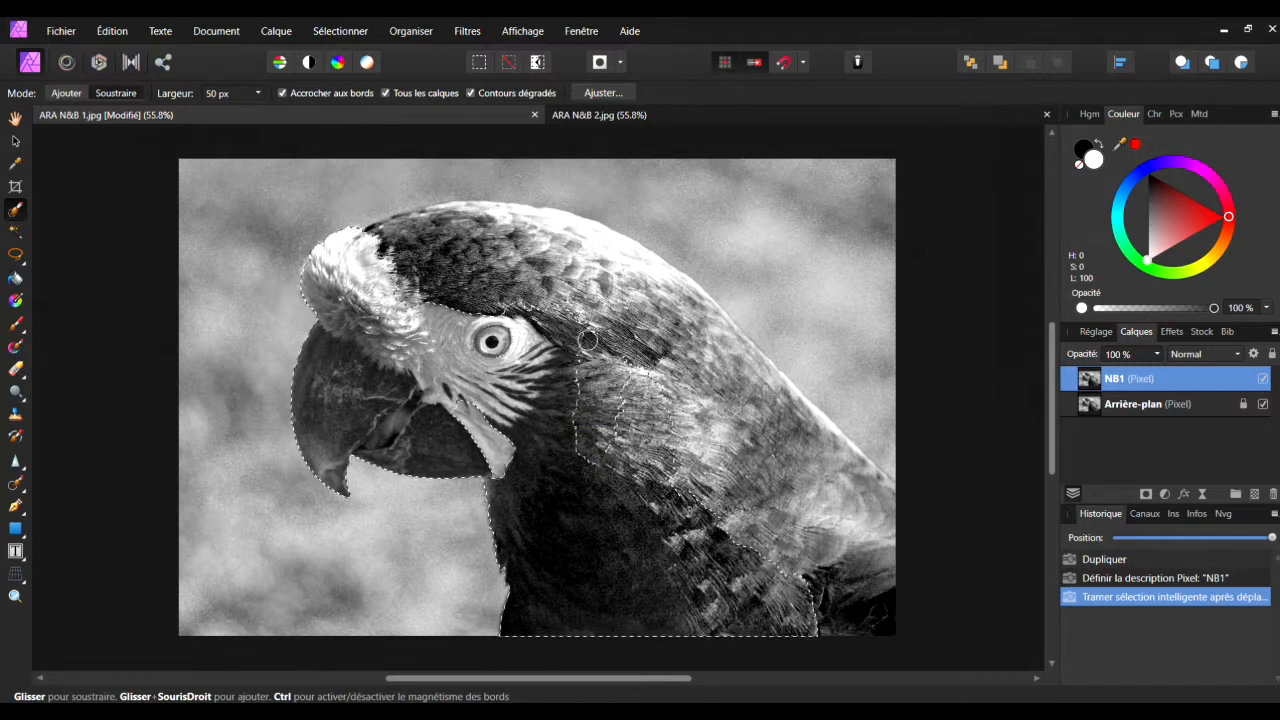
mouse_move(587, 447)
mouse_down()
mouse_move(561, 323)
mouse_move(550, 436)
mouse_move(508, 506)
mouse_move(534, 591)
mouse_move(698, 622)
mouse_move(555, 590)
mouse_move(562, 556)
mouse_move(687, 540)
mouse_move(668, 545)
mouse_move(684, 528)
mouse_up()
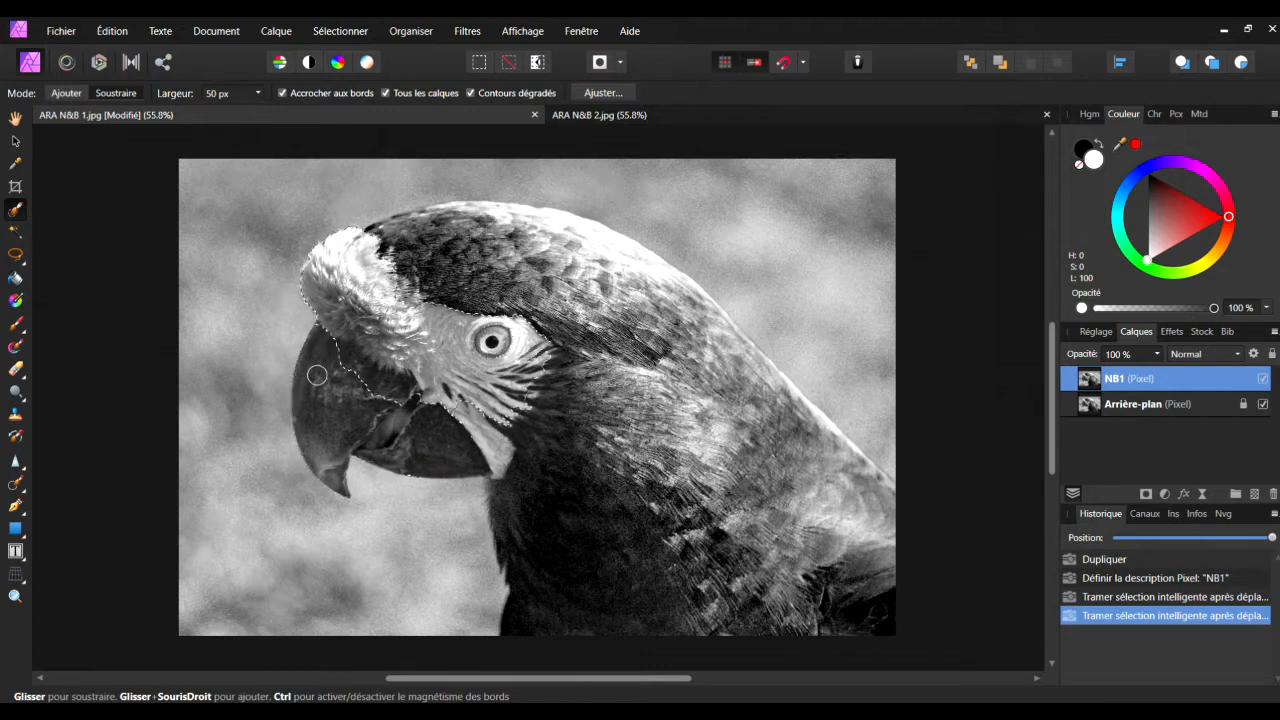
drag(349, 364, 382, 402)
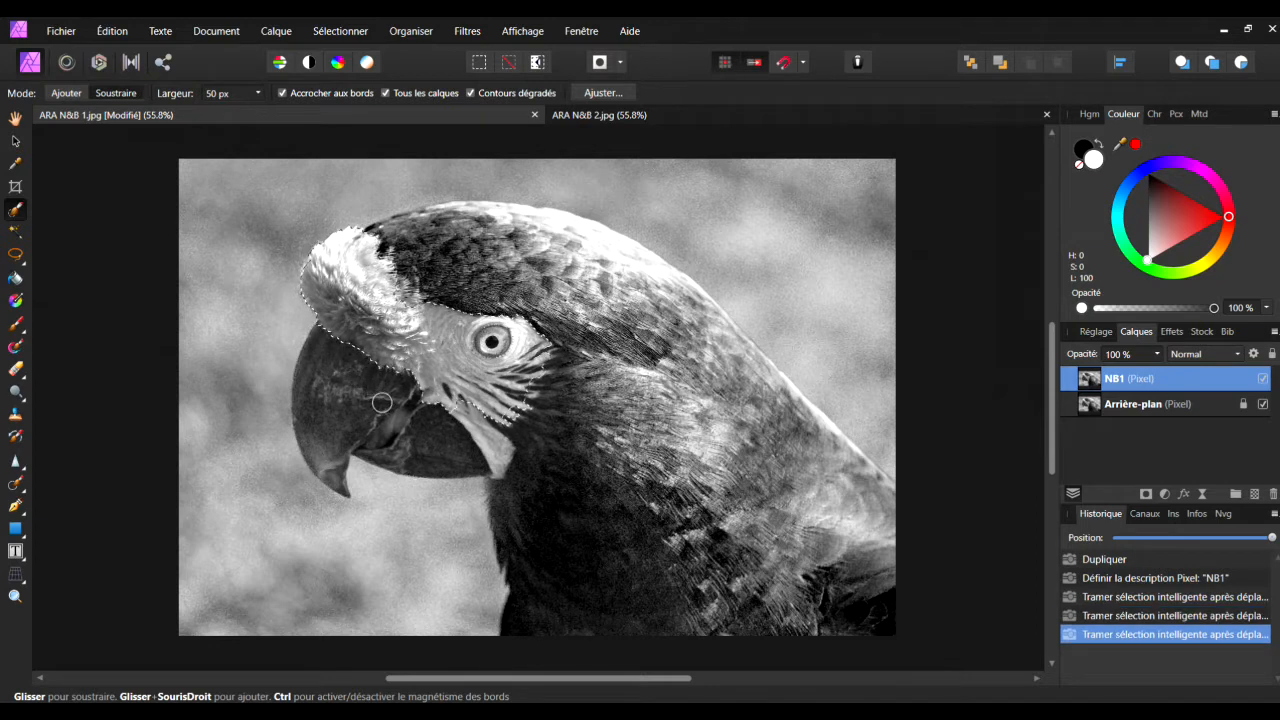
click(67, 93)
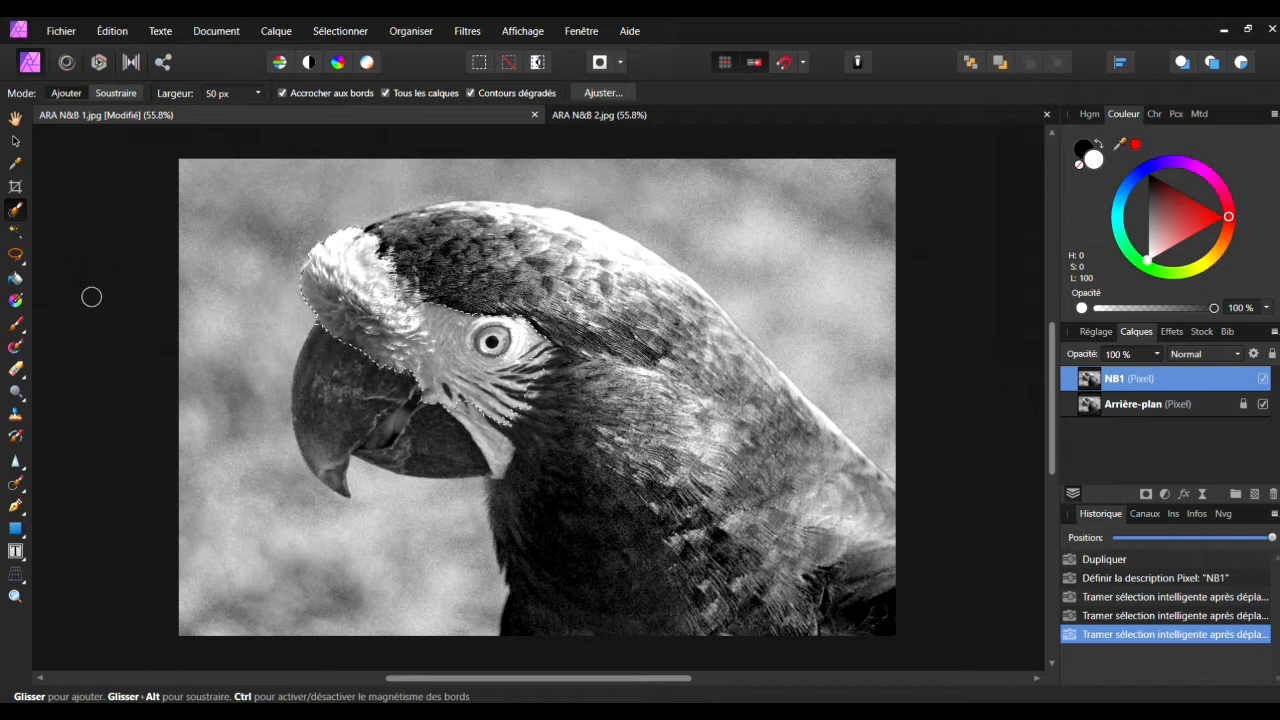
click(496, 453)
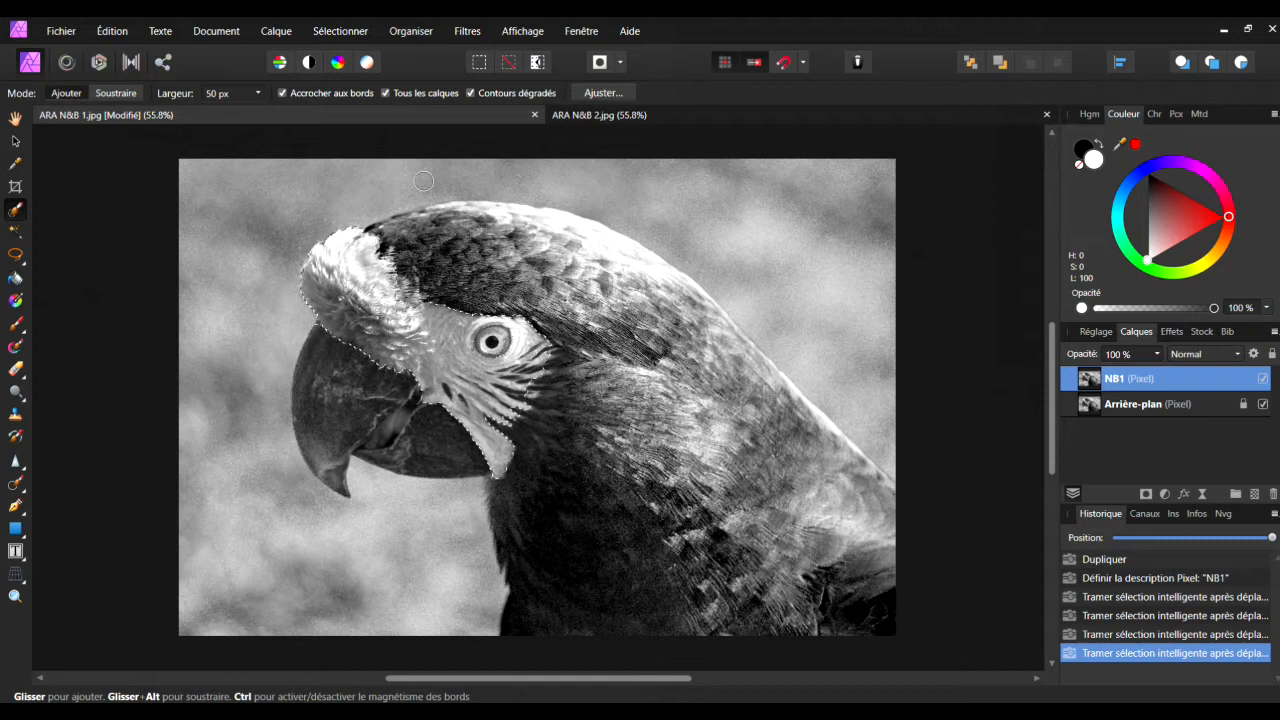
Step: Refine the selection edges around the eye with the 50 px matte brush and output the result as a selection
click(606, 93)
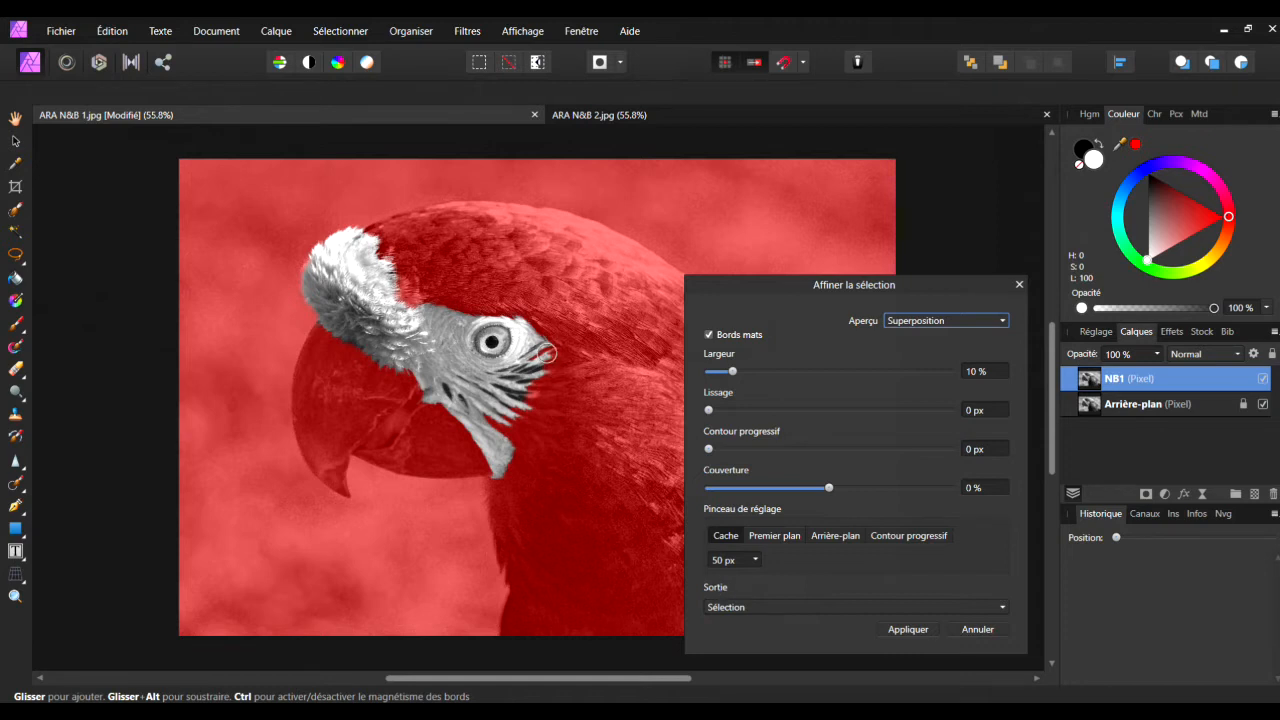
mouse_move(545, 345)
mouse_down()
mouse_move(516, 368)
mouse_move(554, 358)
mouse_move(504, 376)
mouse_move(546, 374)
mouse_move(500, 392)
mouse_move(524, 389)
mouse_move(513, 394)
mouse_move(530, 407)
mouse_move(484, 417)
mouse_move(509, 458)
mouse_move(492, 476)
mouse_move(445, 402)
mouse_move(316, 313)
mouse_move(301, 269)
mouse_move(326, 239)
mouse_move(344, 230)
mouse_move(364, 244)
mouse_move(365, 229)
mouse_move(405, 298)
mouse_move(522, 328)
mouse_up()
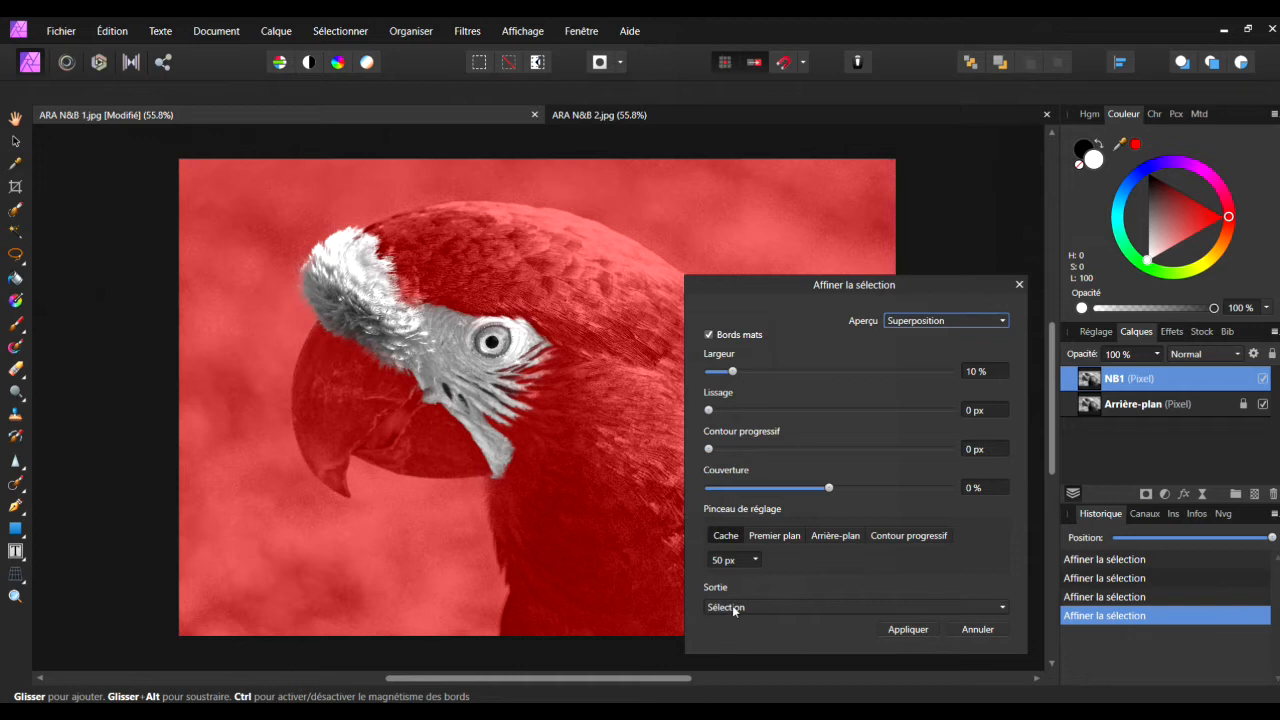
click(912, 632)
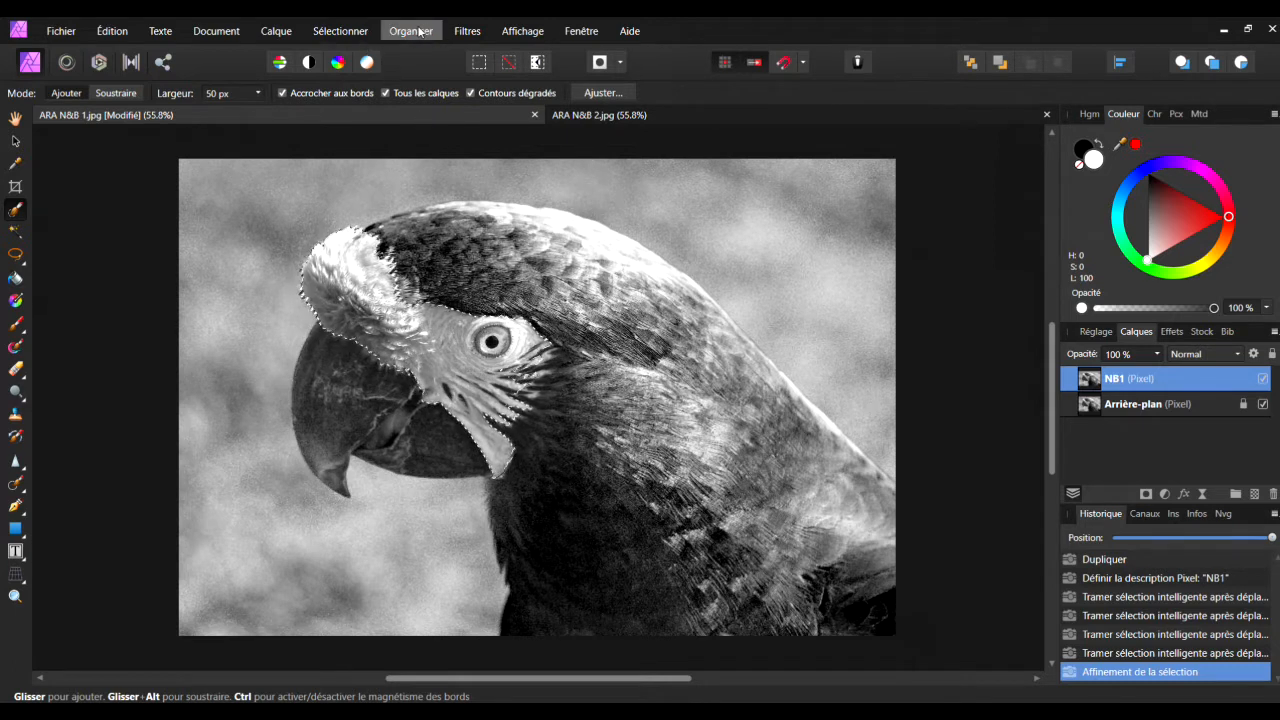
Step: Save the crest and face selection as a spare channel and display the document's channels
click(343, 34)
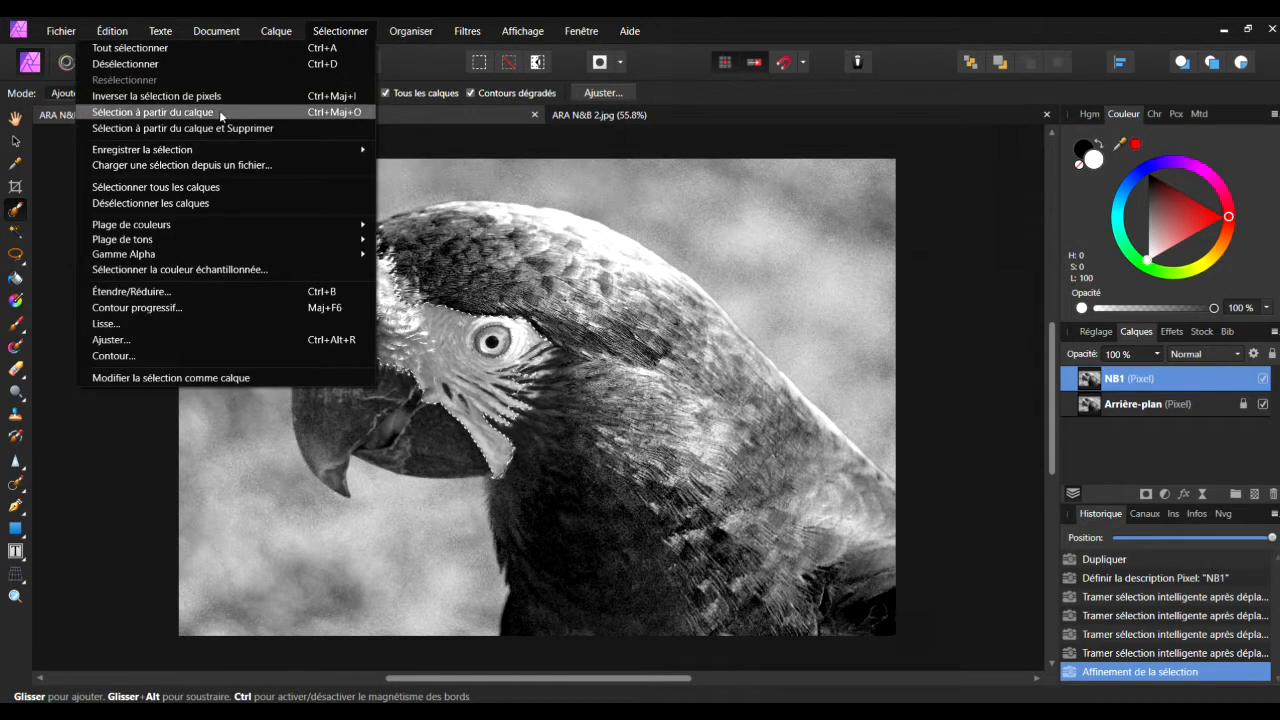
mouse_move(170, 156)
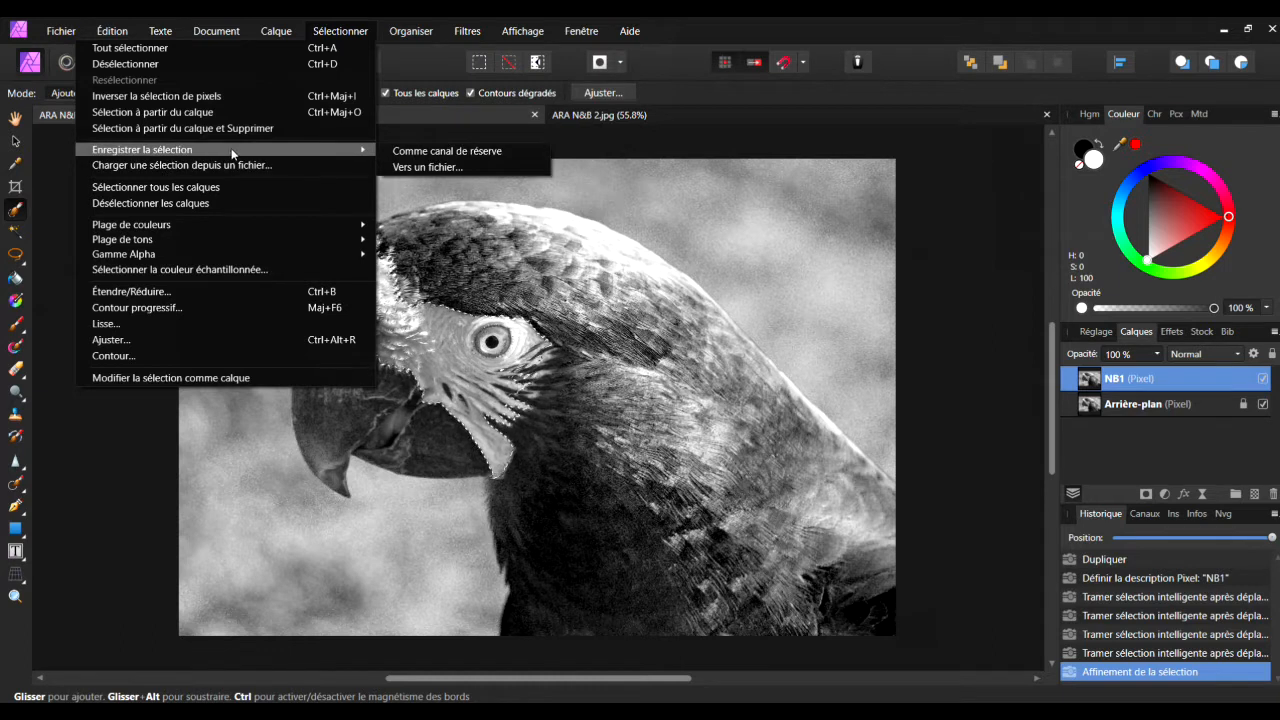
click(462, 157)
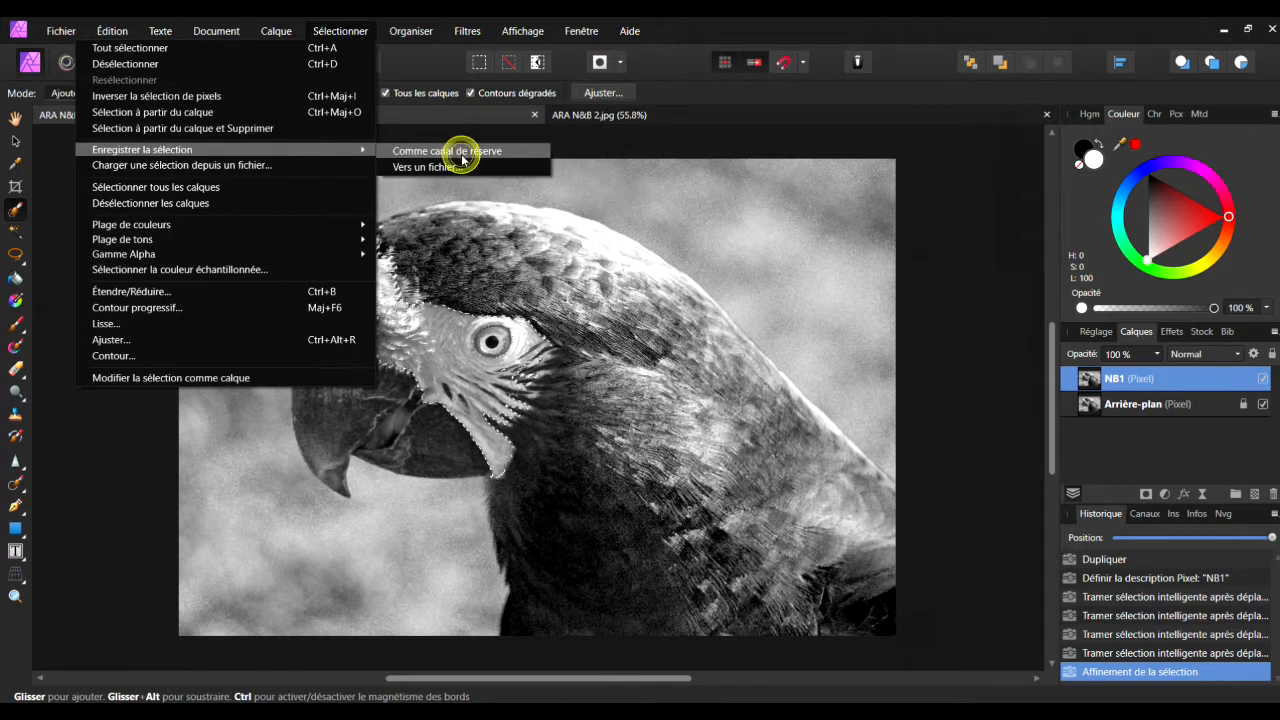
click(722, 382)
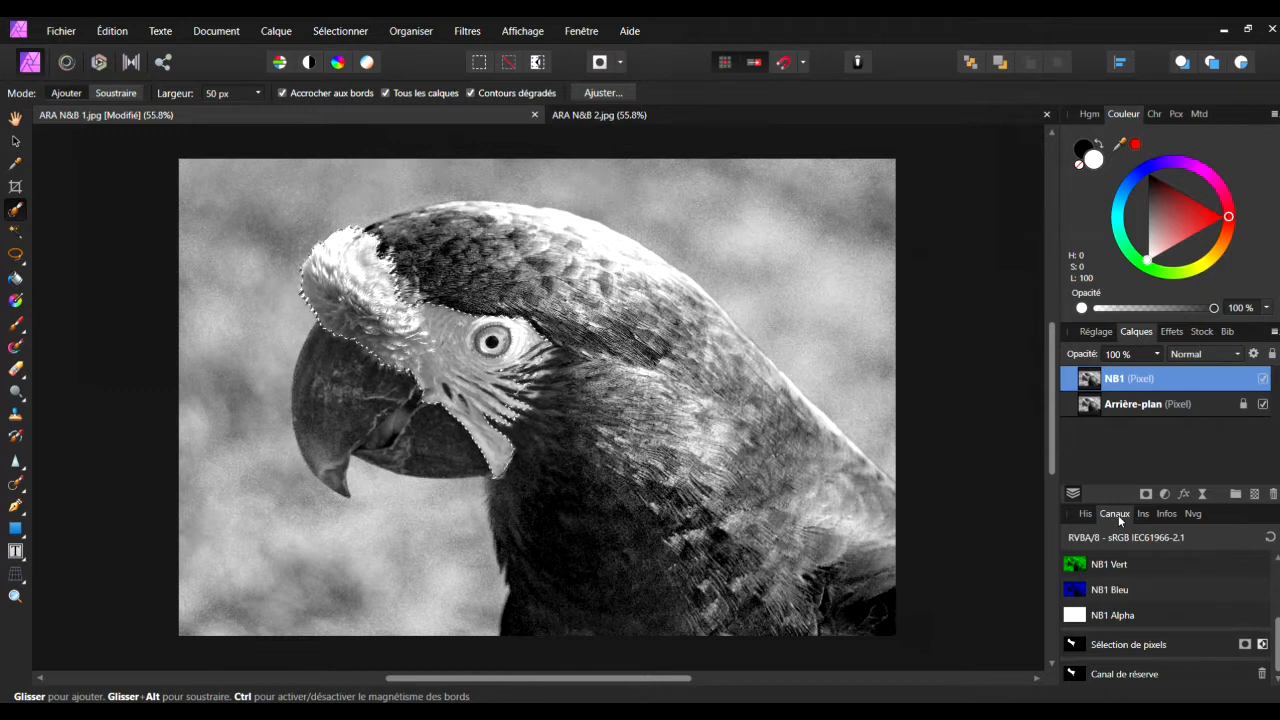
Step: Rename the new spare channel Crête
click(1115, 679)
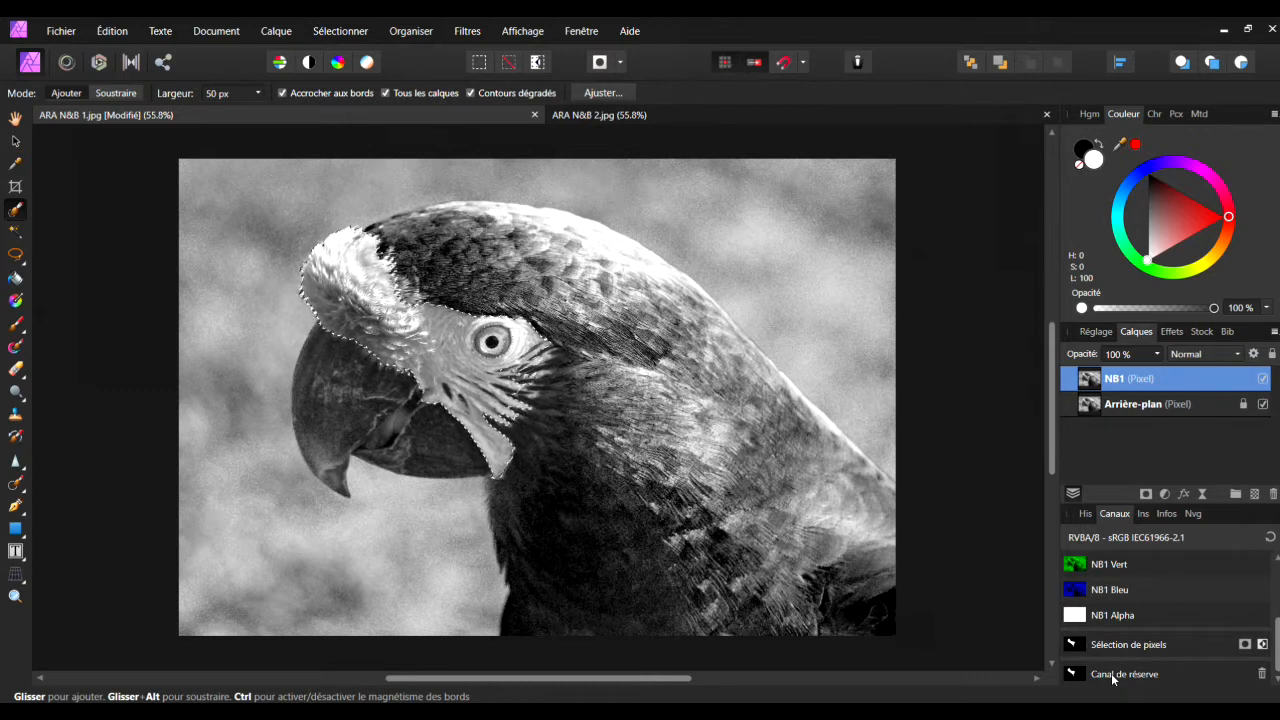
right_click(1114, 680)
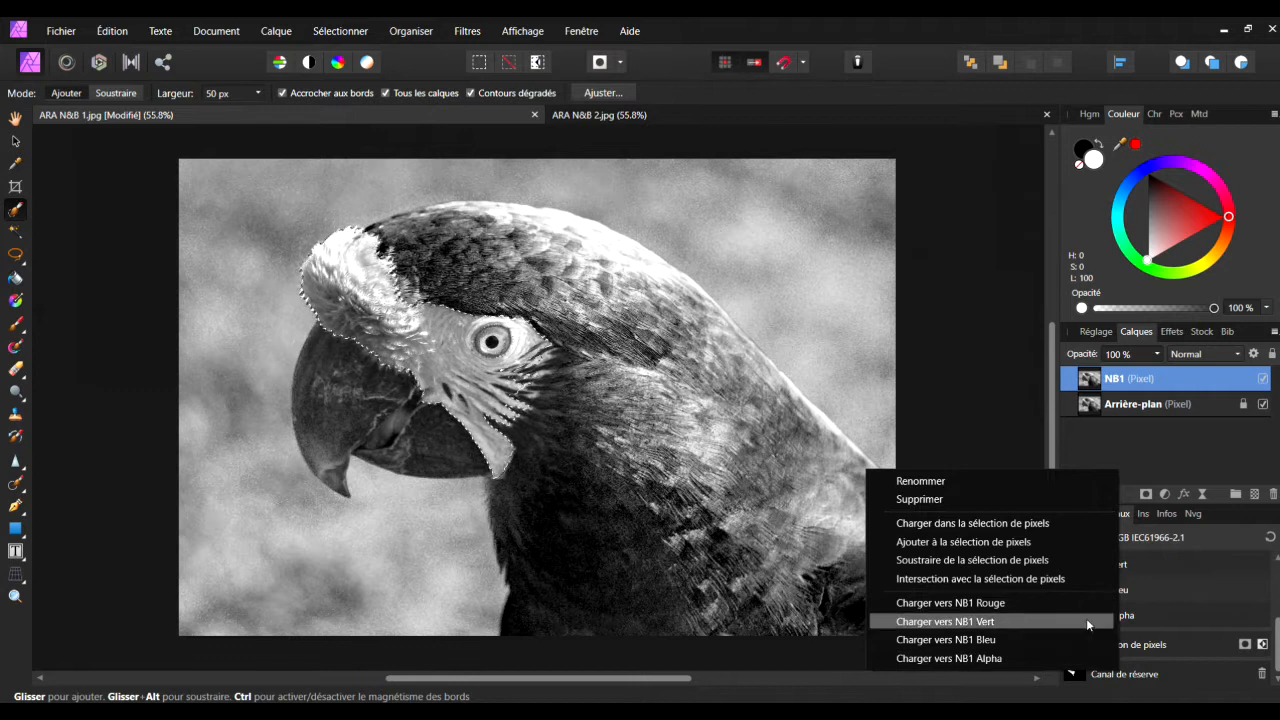
click(936, 485)
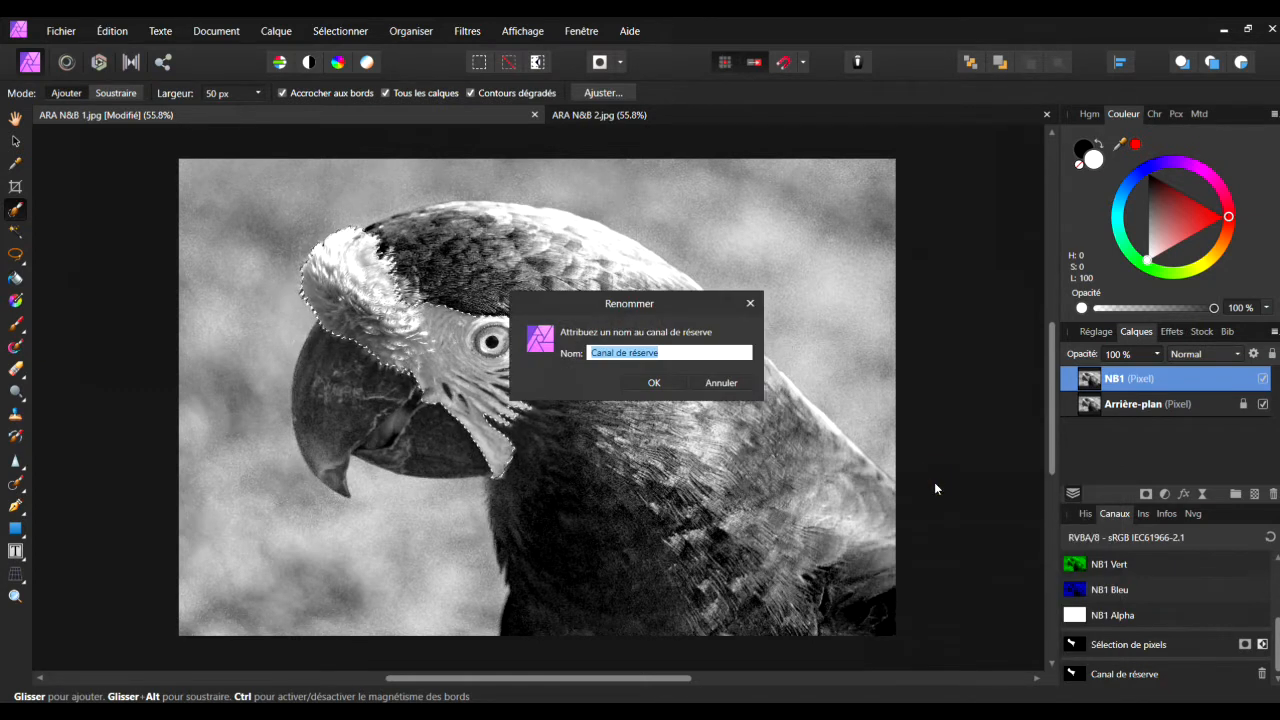
text(Crête)
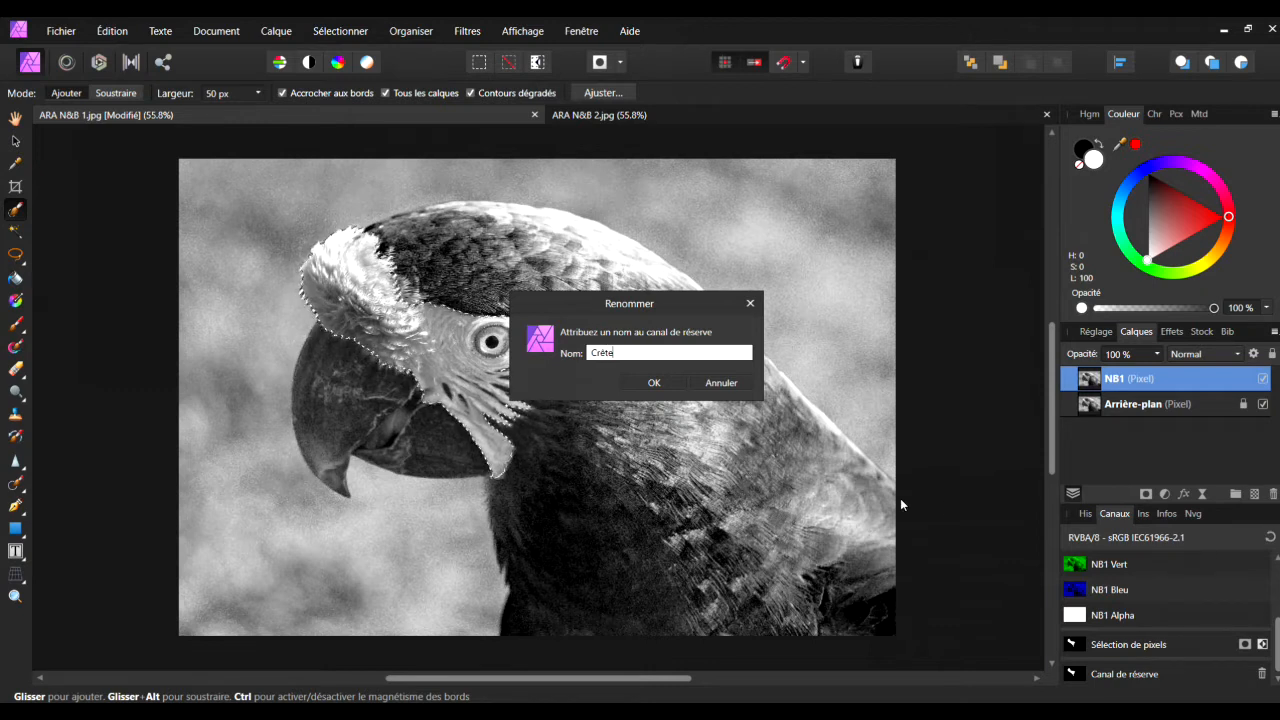
click(654, 382)
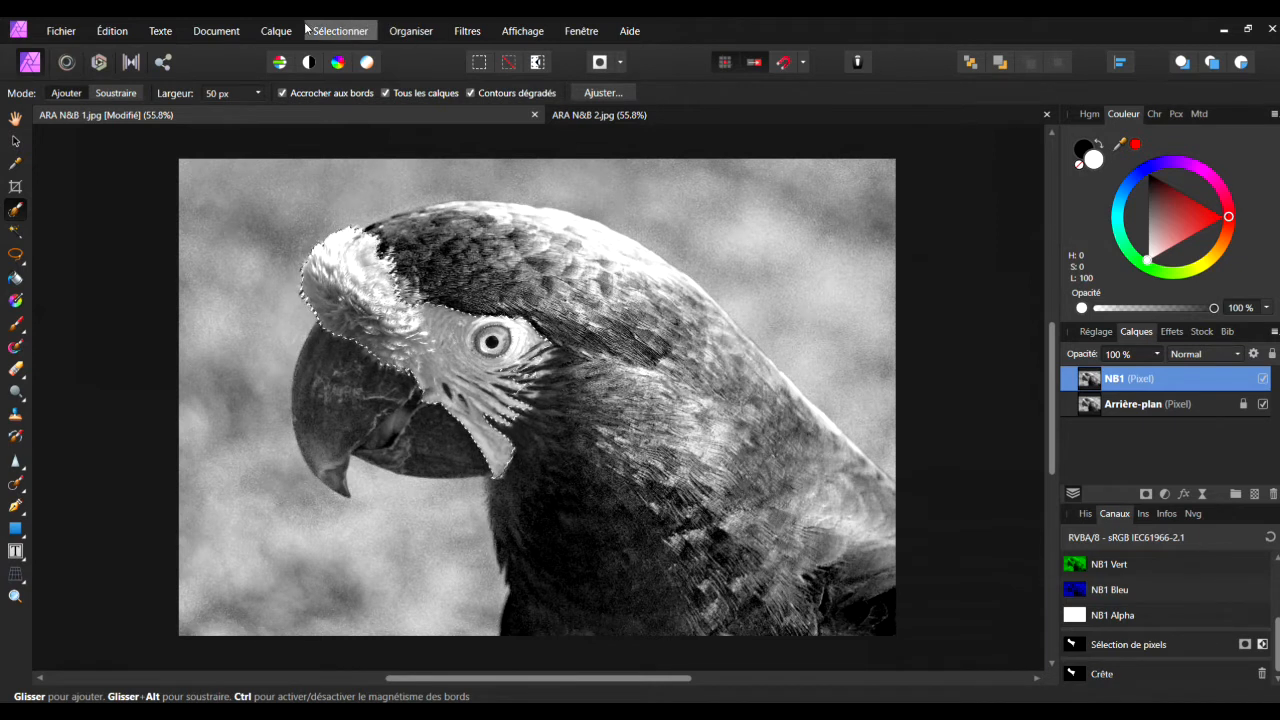
Step: Clear the current selection, select the parrot's beak with the selection brush, and save it as a spare channel
key(ctrl+d)
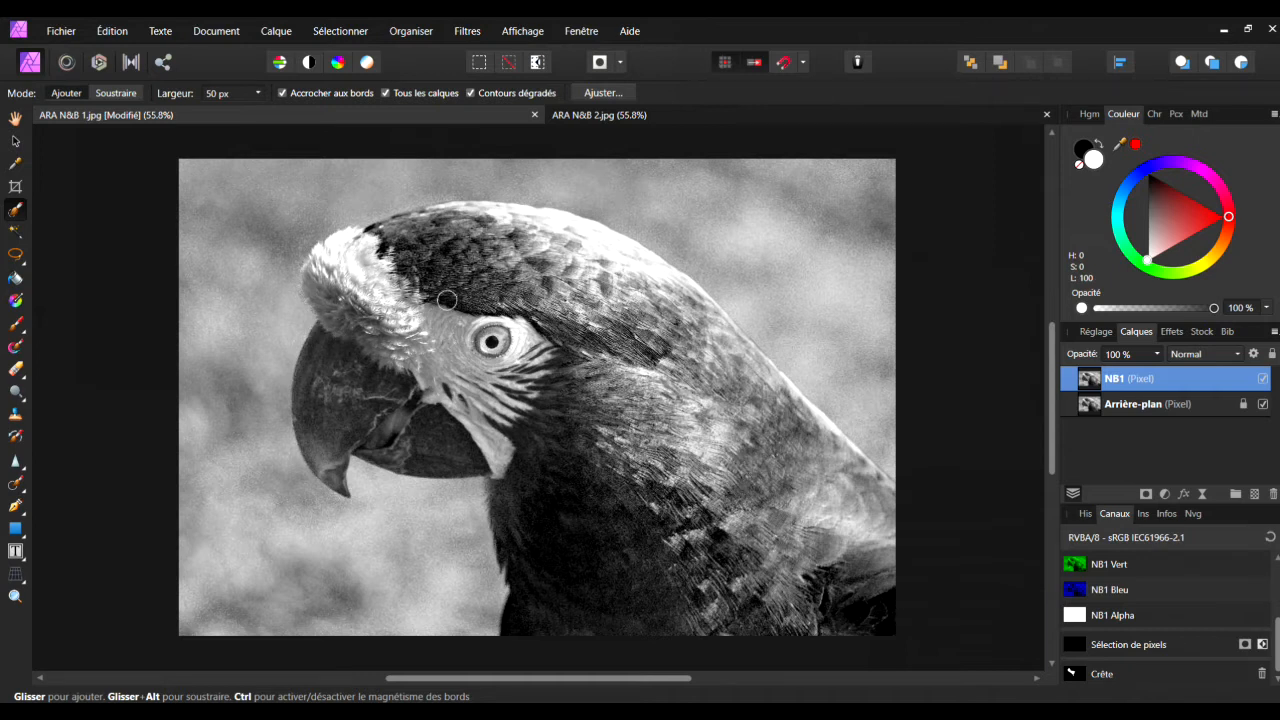
drag(378, 282, 354, 394)
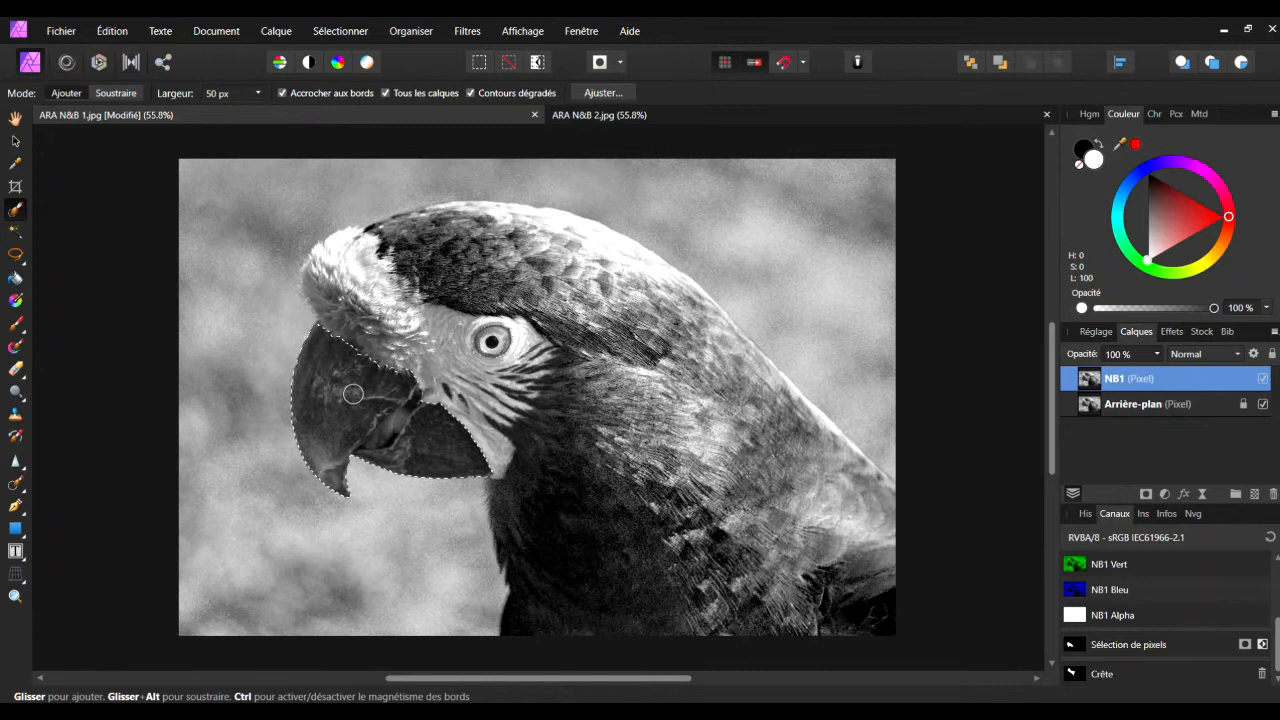
click(342, 32)
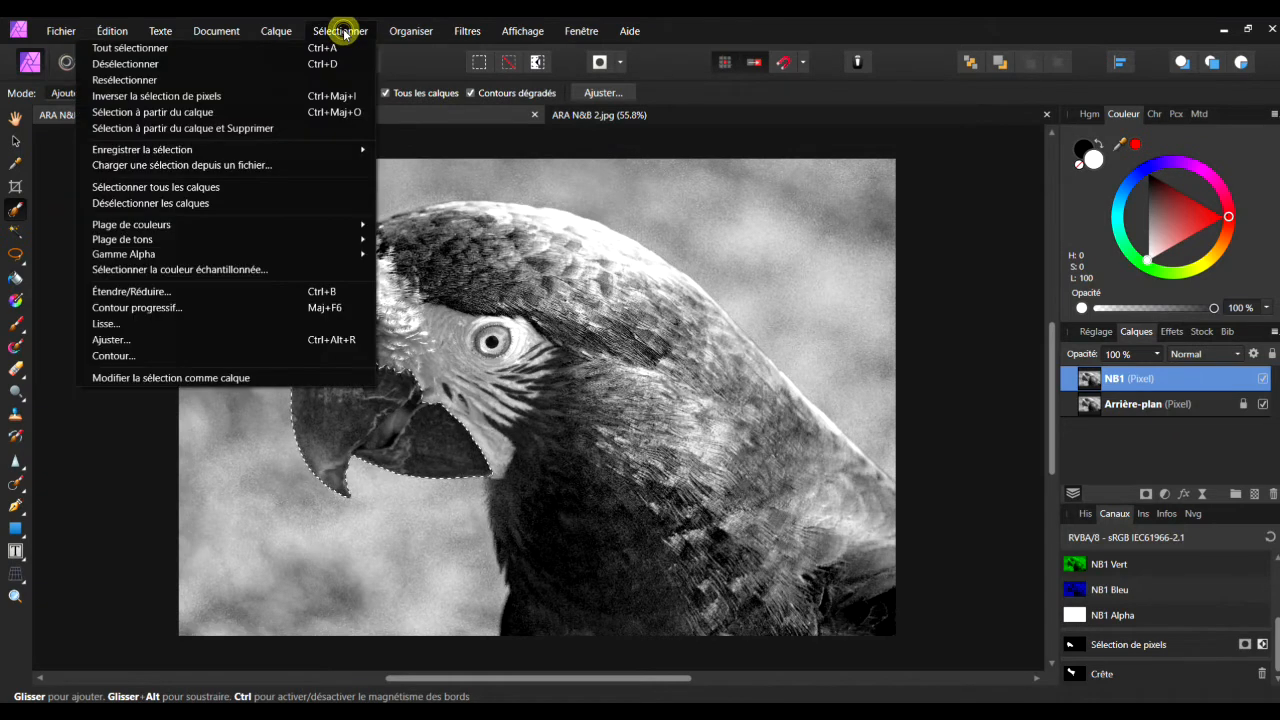
click(176, 150)
click(434, 152)
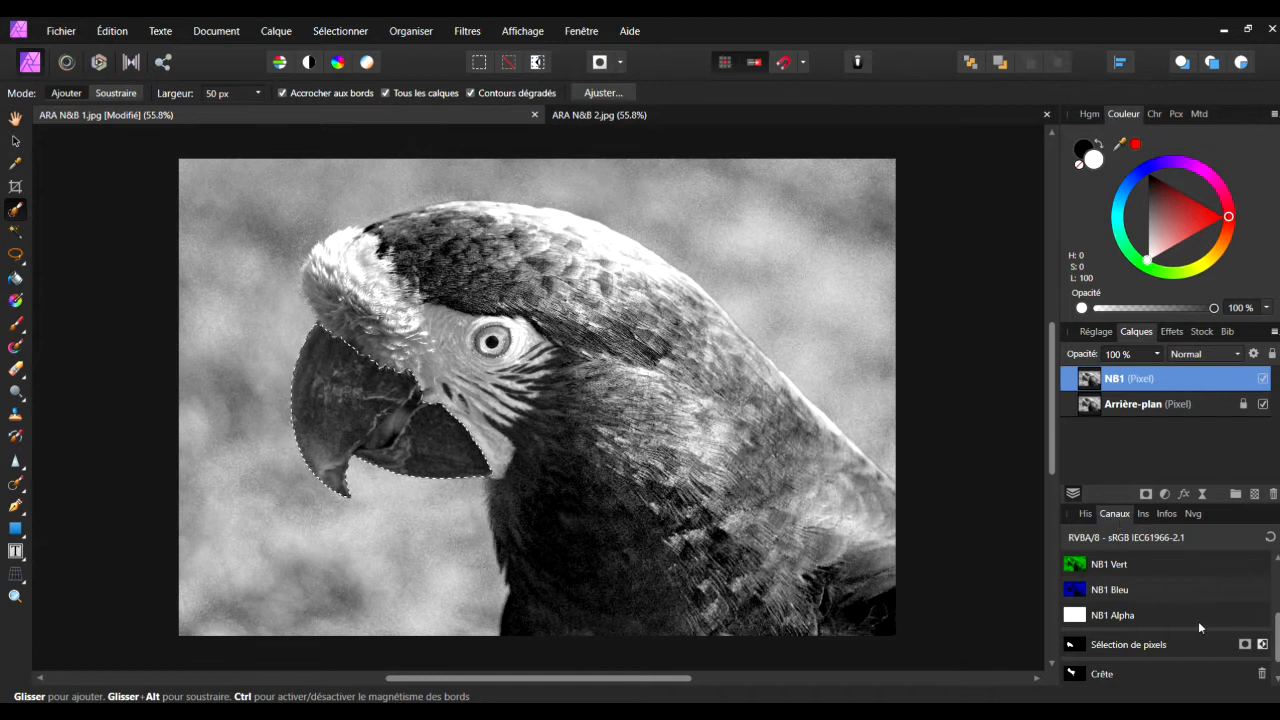
Step: Rename the new beak spare channel Bec
scroll(1198, 621, down, 1)
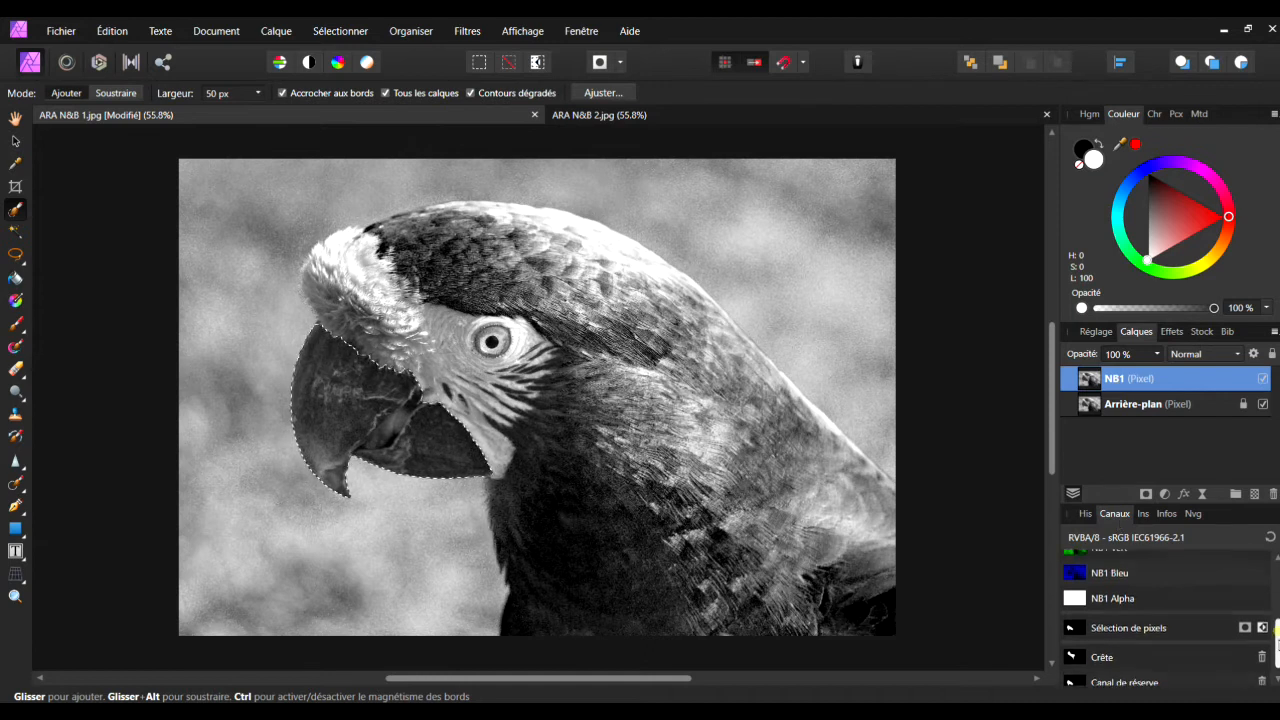
right_click(1126, 680)
click(914, 486)
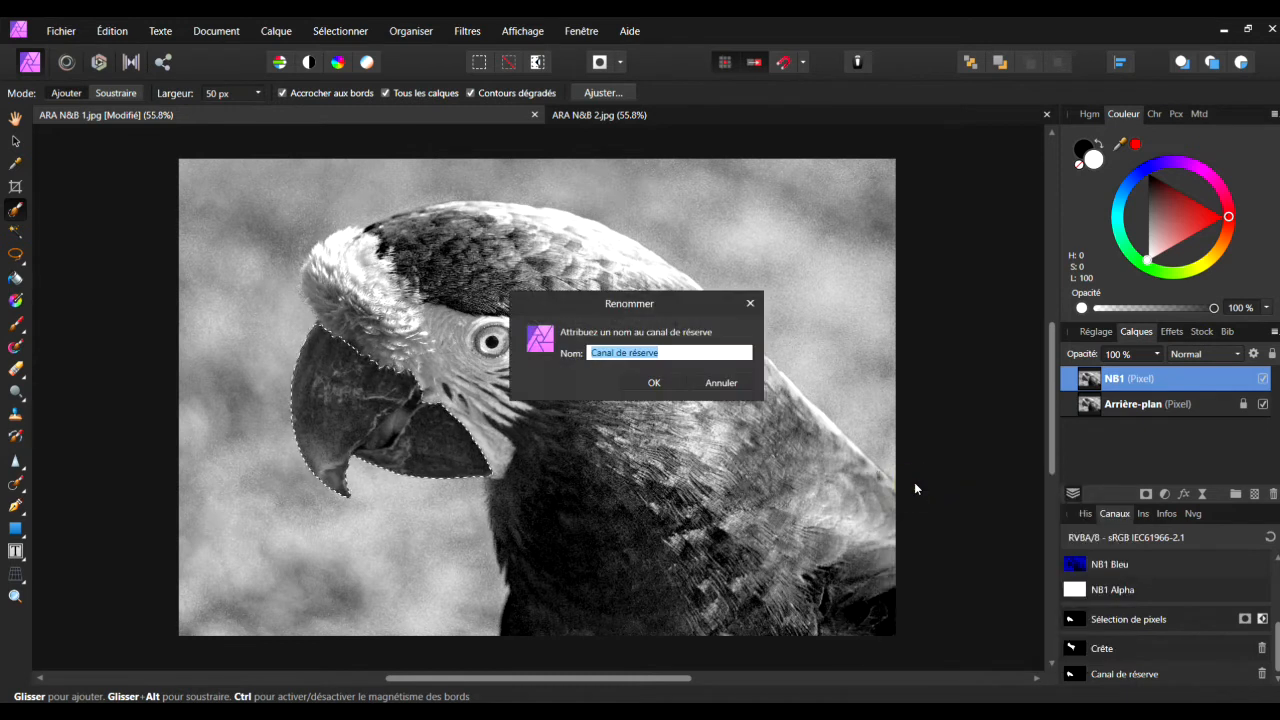
text(Bec)
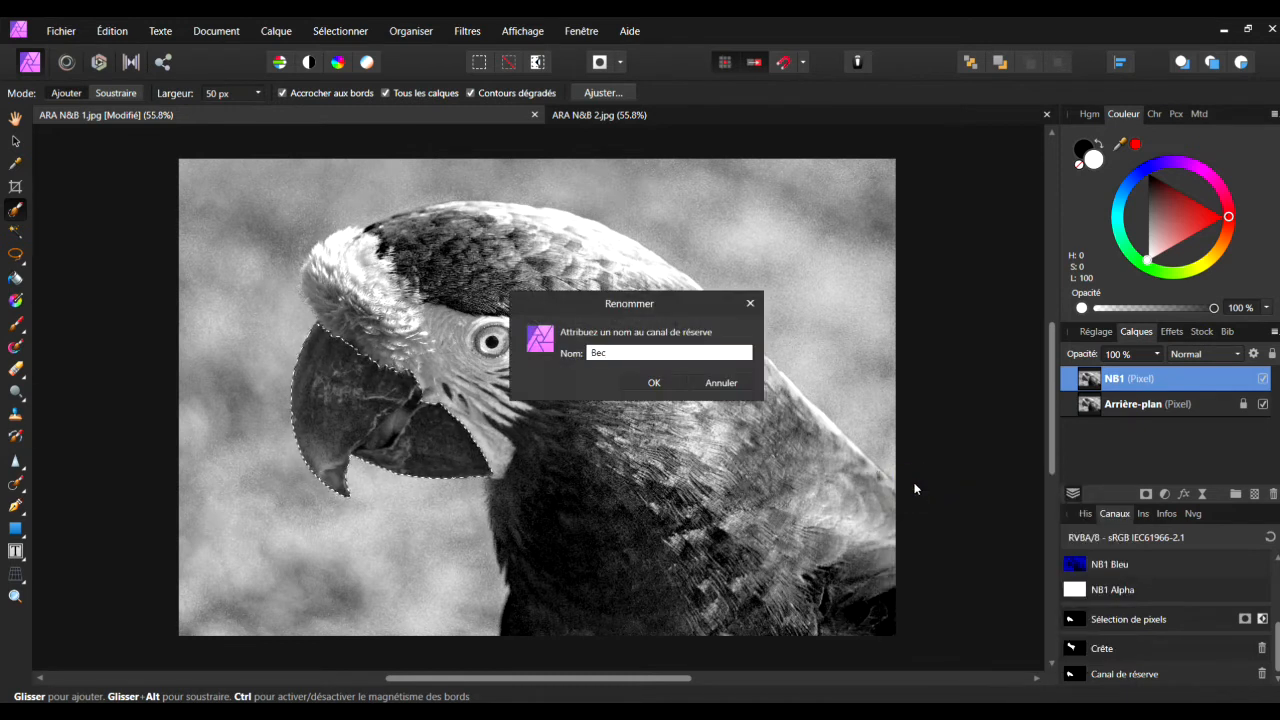
key(Return)
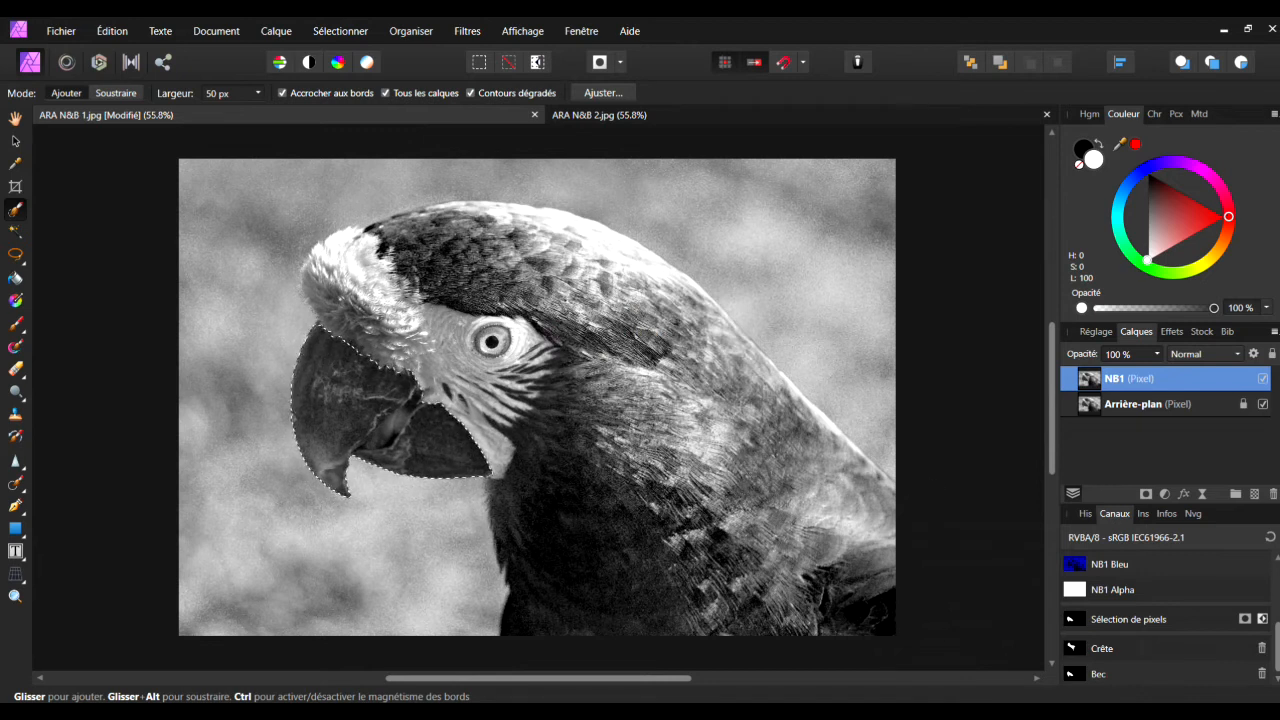
click(955, 712)
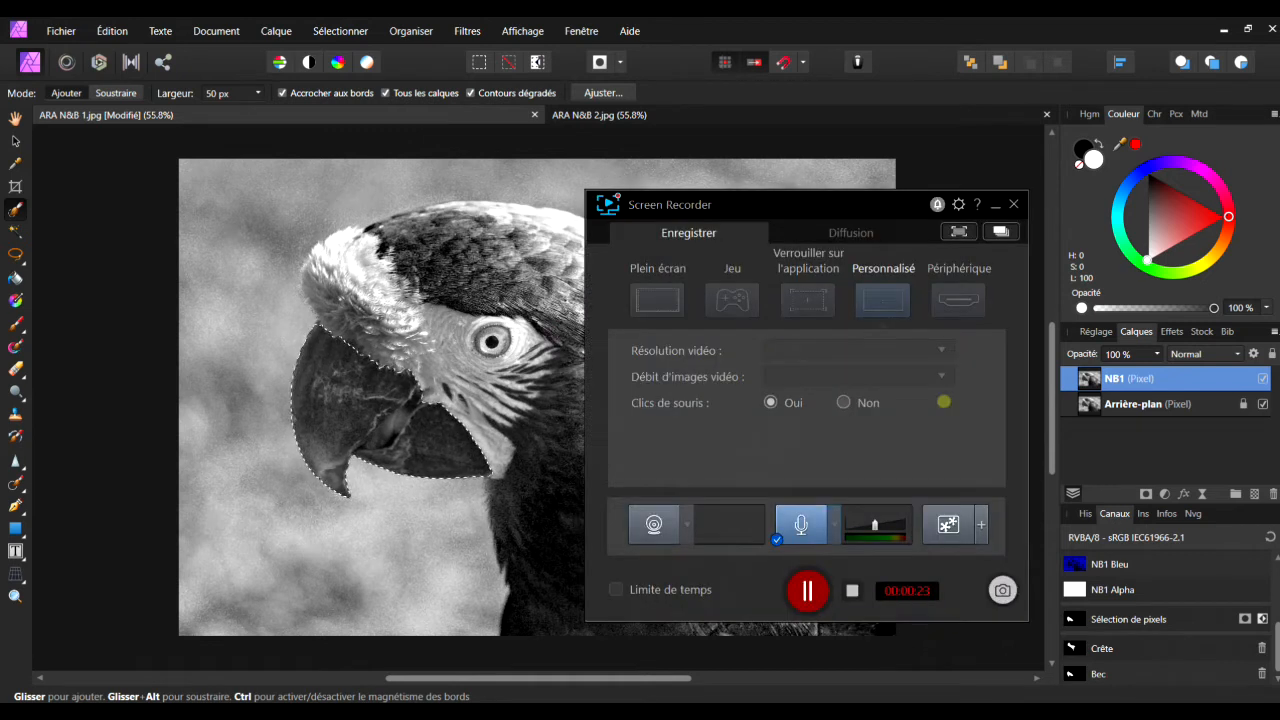
click(851, 591)
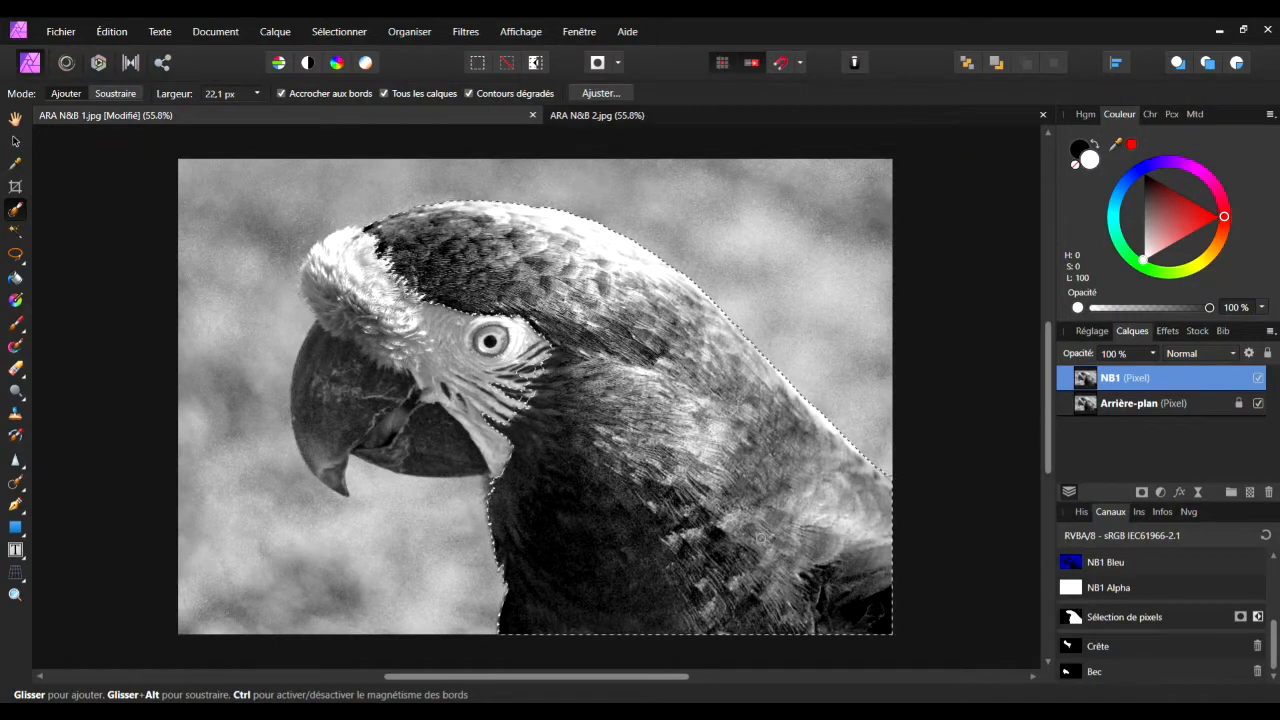
Step: Save the selection of the parrot's head top and neck as a spare channel and rename it Cou
click(339, 33)
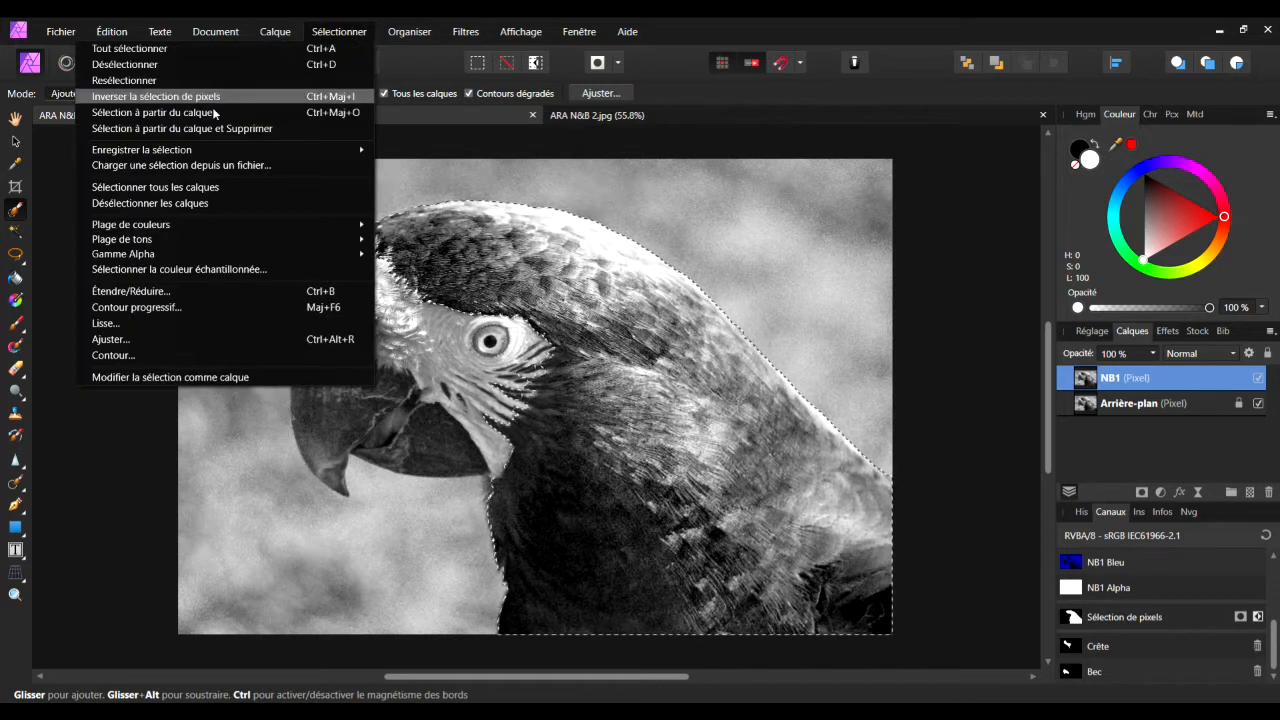
mouse_move(157, 149)
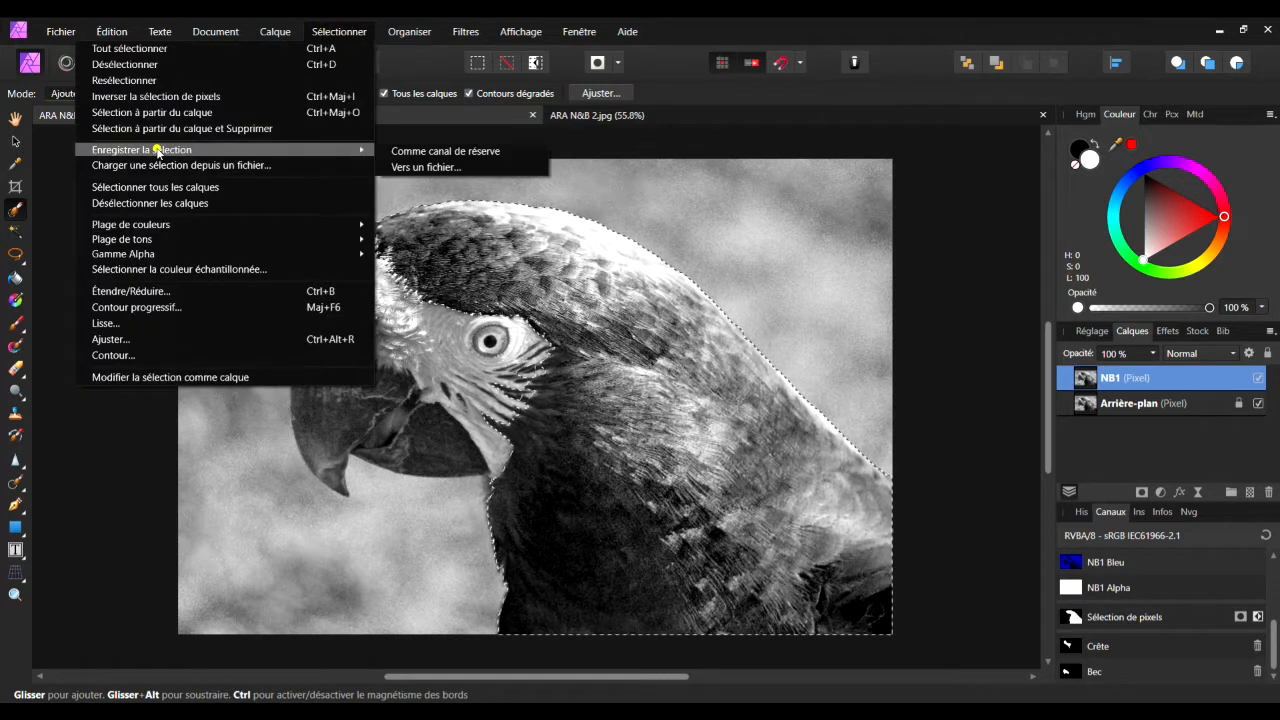
click(432, 152)
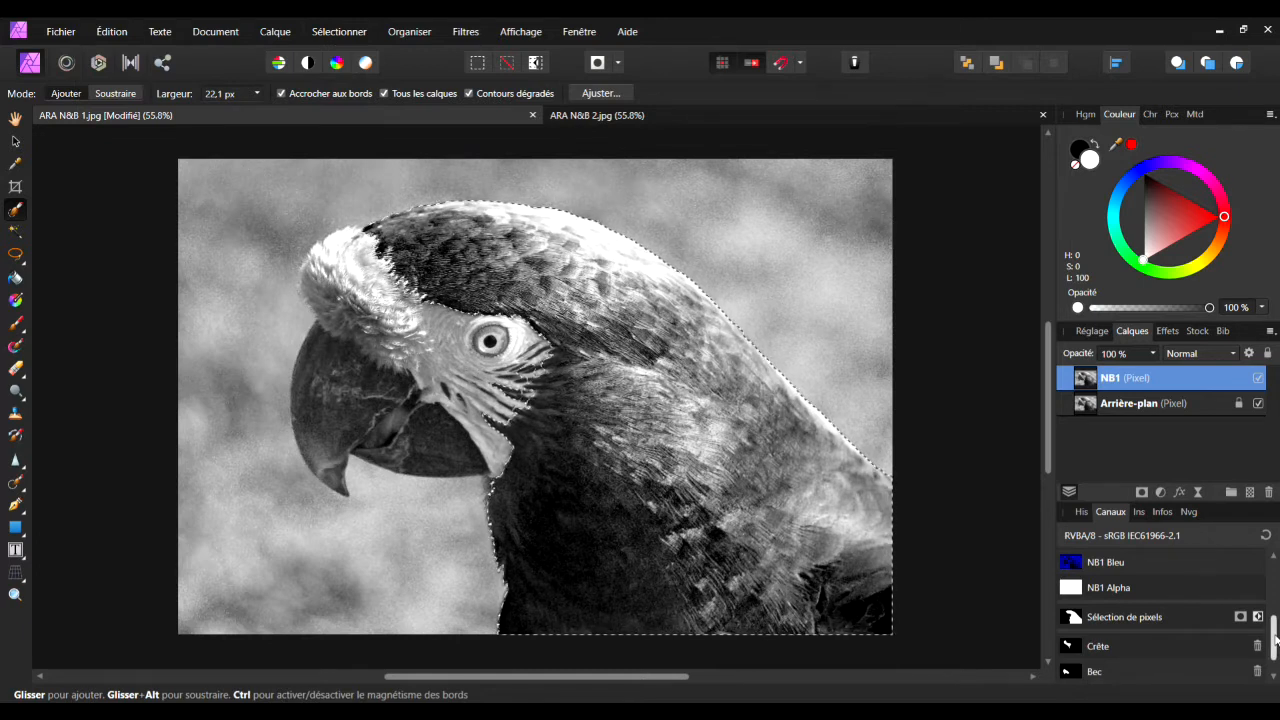
scroll(1275, 640, down, 1)
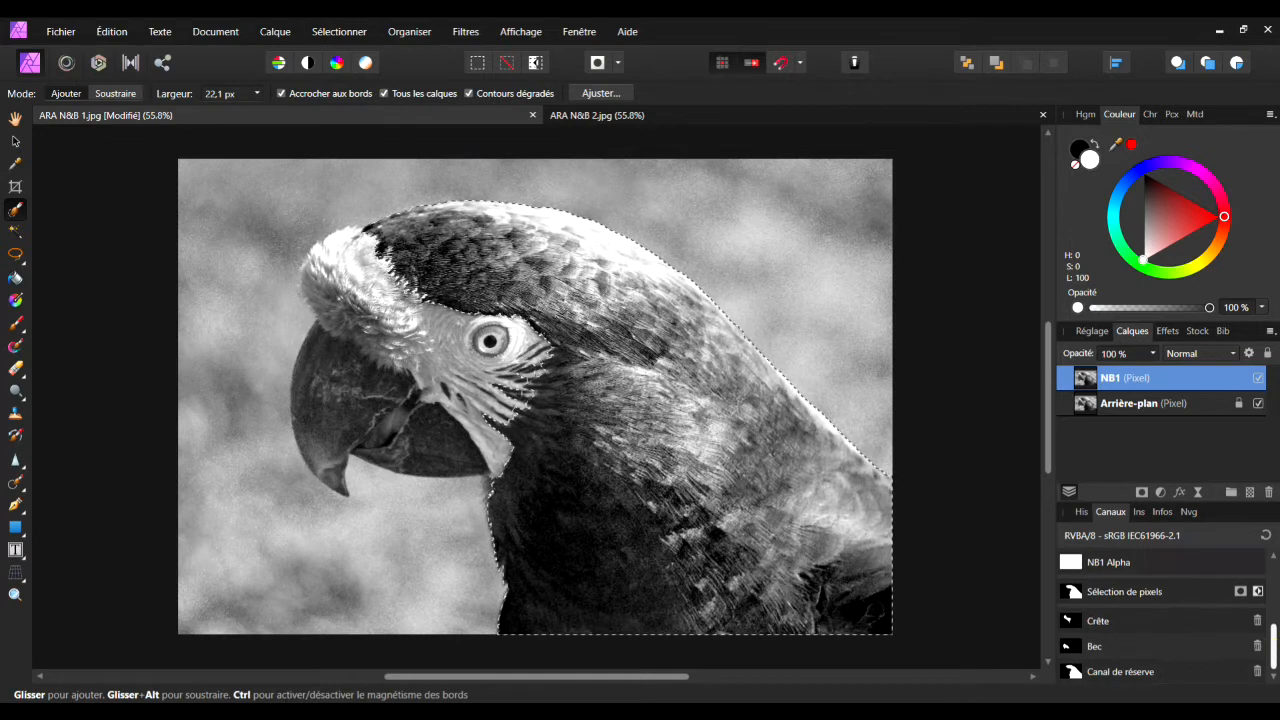
right_click(1123, 677)
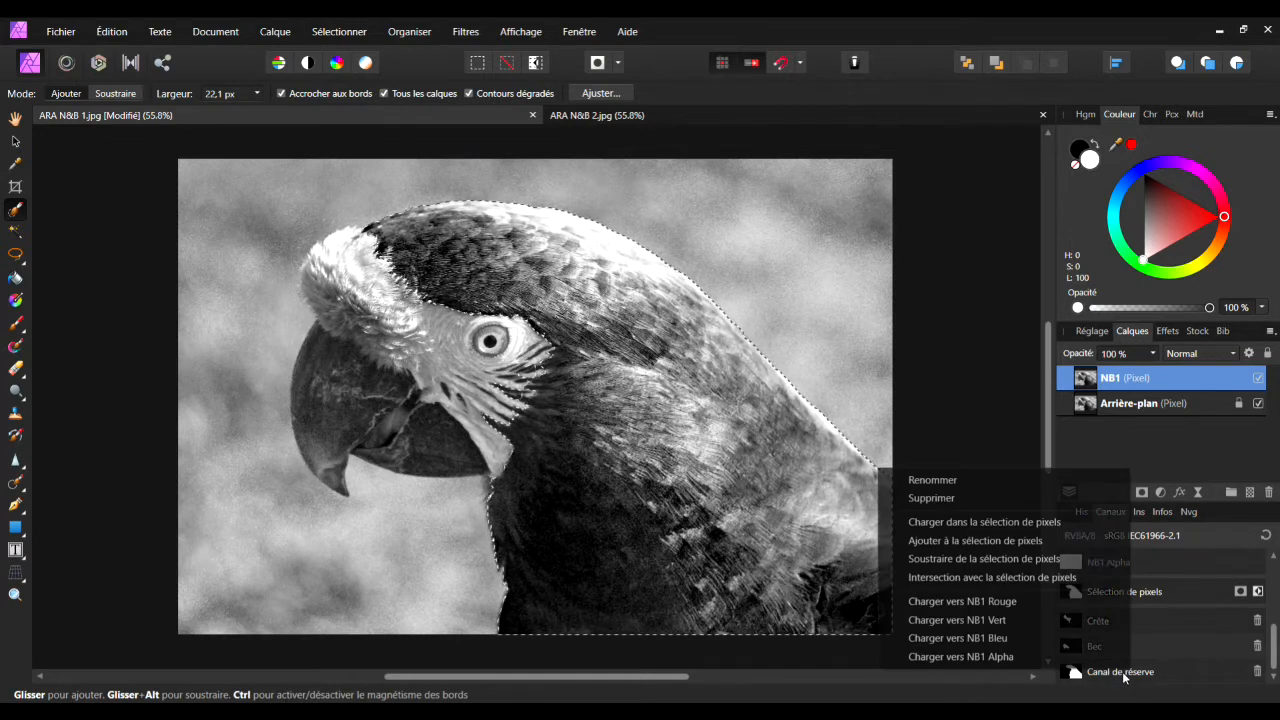
click(929, 482)
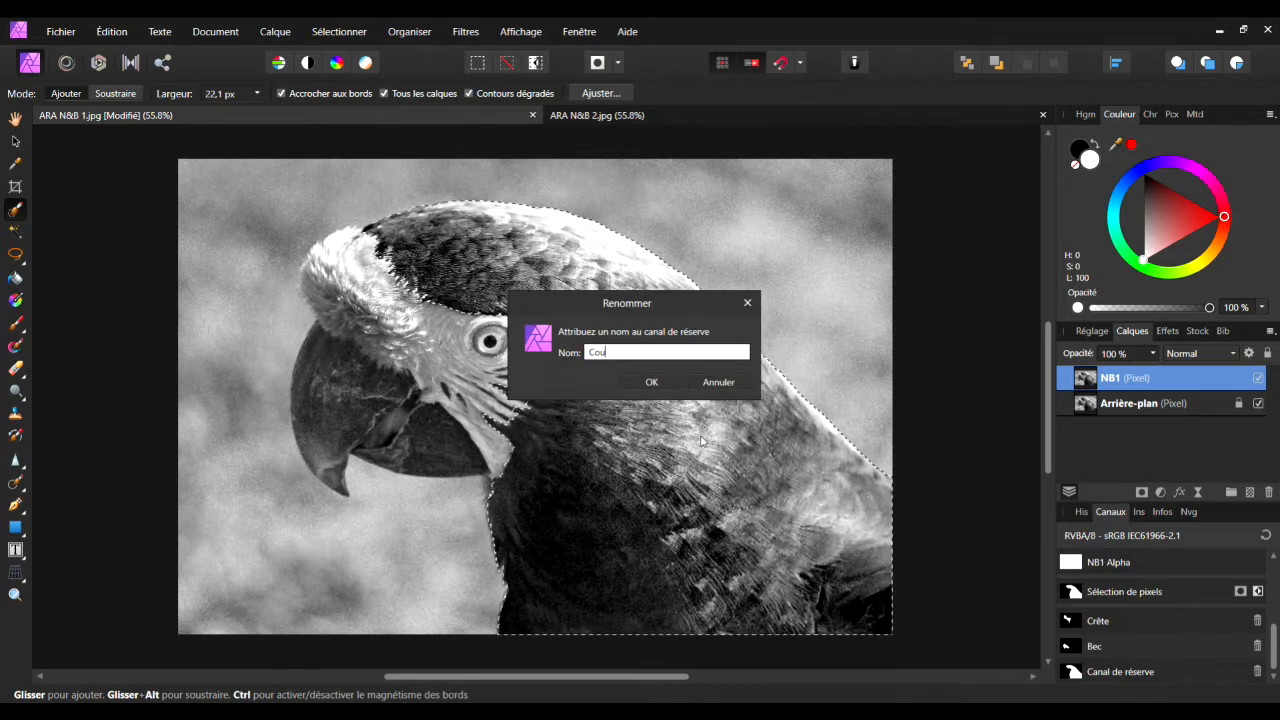
text(Cou)
click(648, 383)
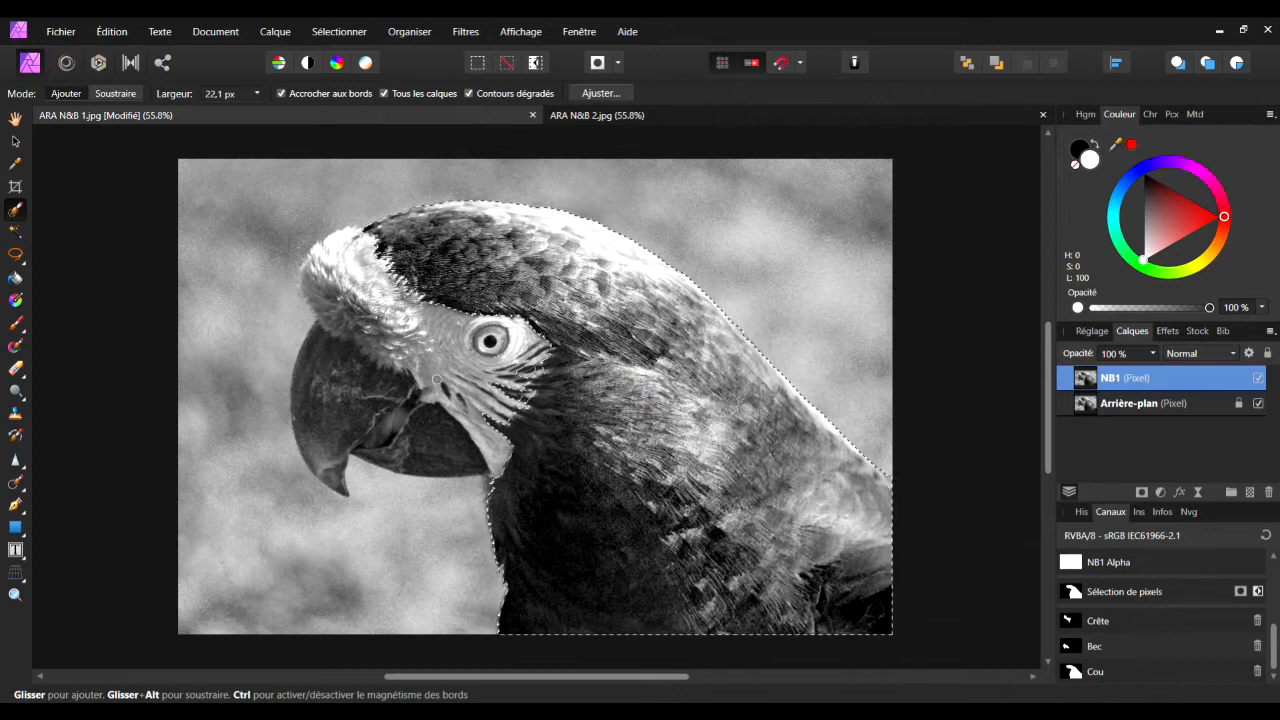
Step: Clear the selection and paste a copy of the ARA N&B 2.jpg photo as a new layer in ARA N&B 1.jpg
click(436, 380)
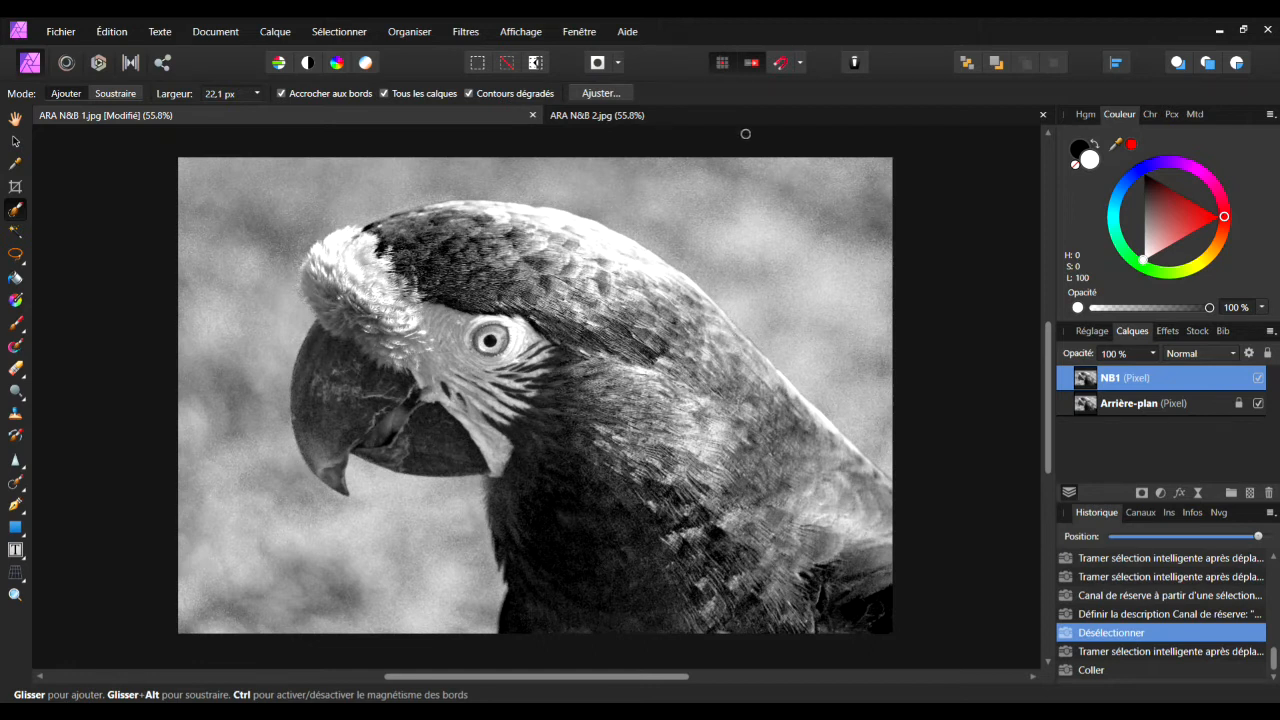
click(731, 118)
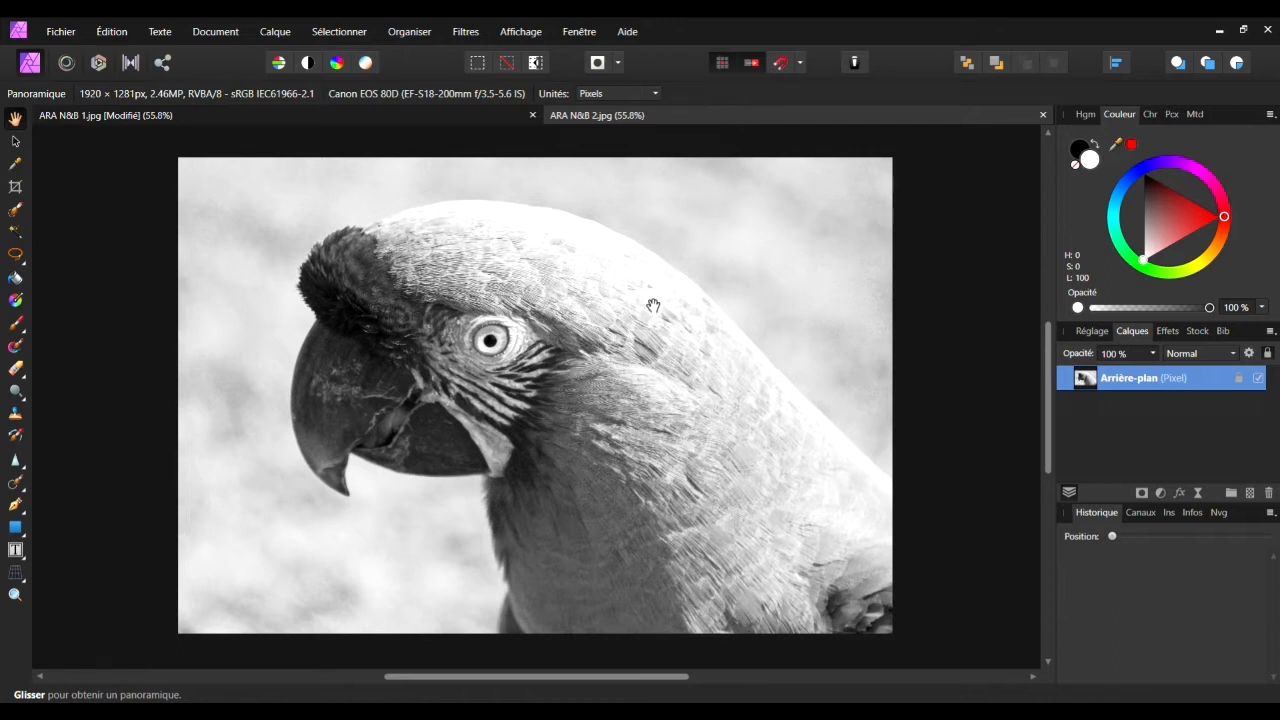
click(337, 122)
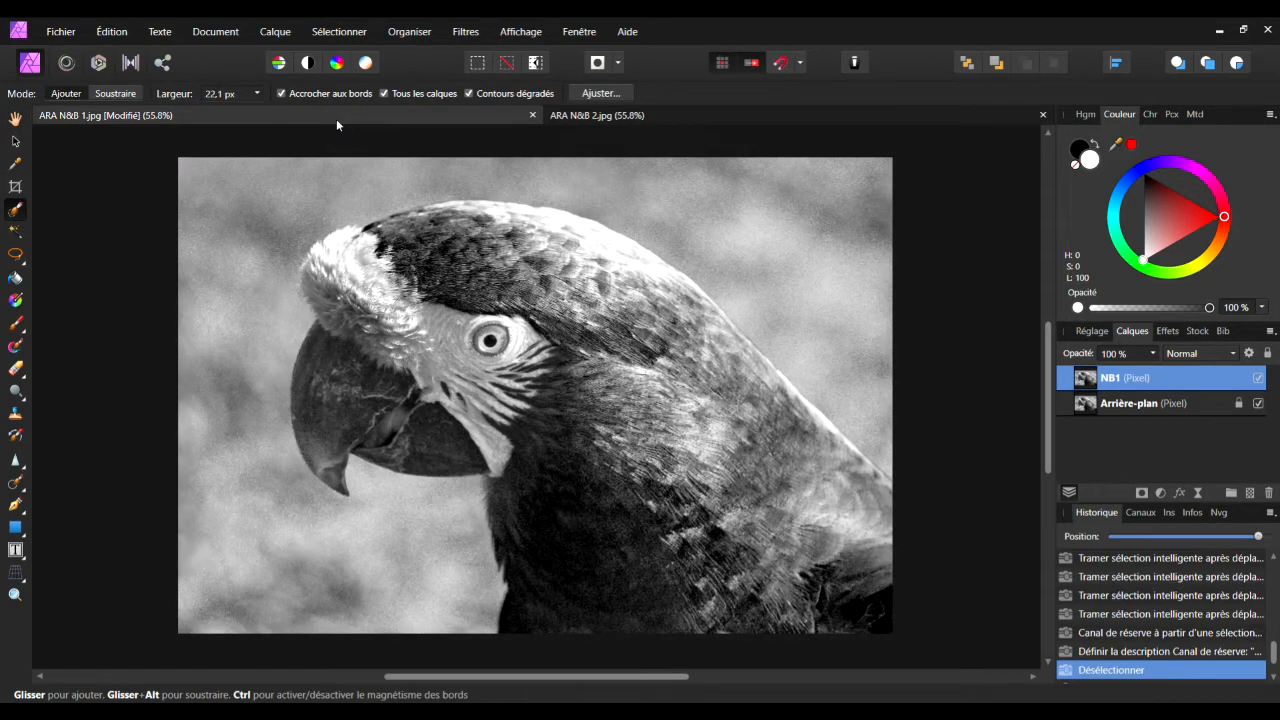
key(ctrl+v)
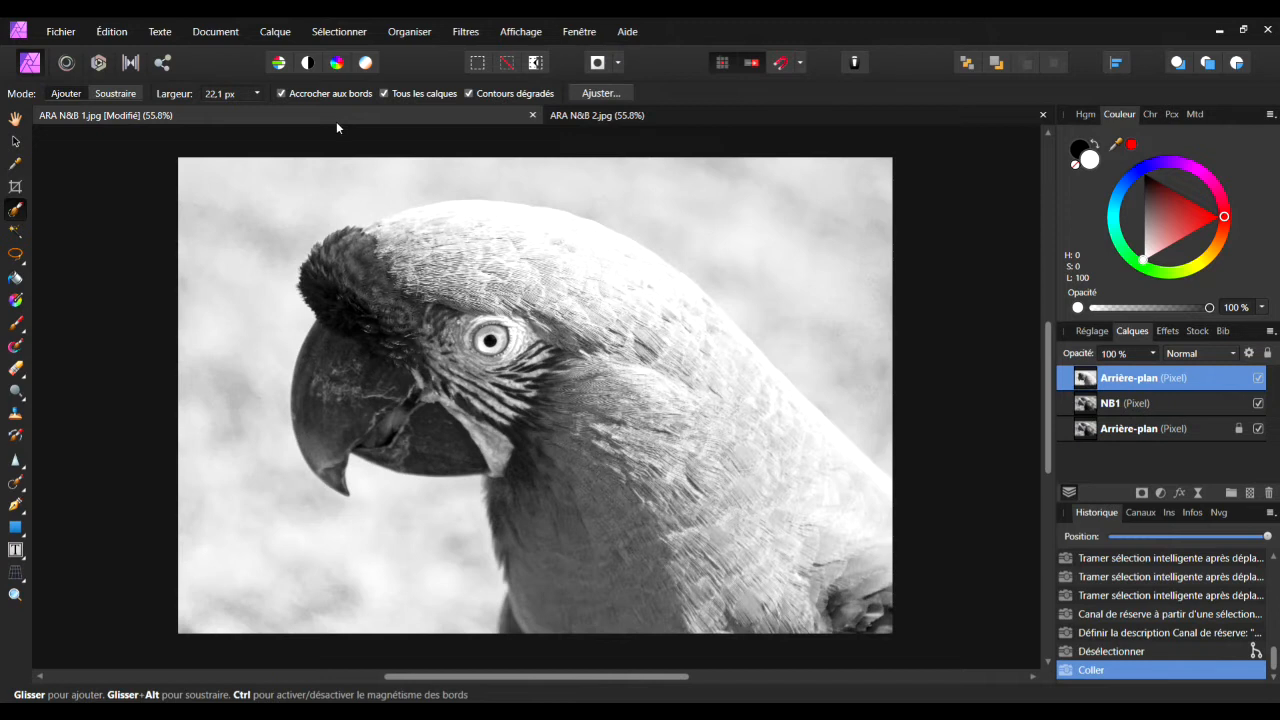
Step: Rename the pasted Arrière-plan layer NB2
double_click(1126, 380)
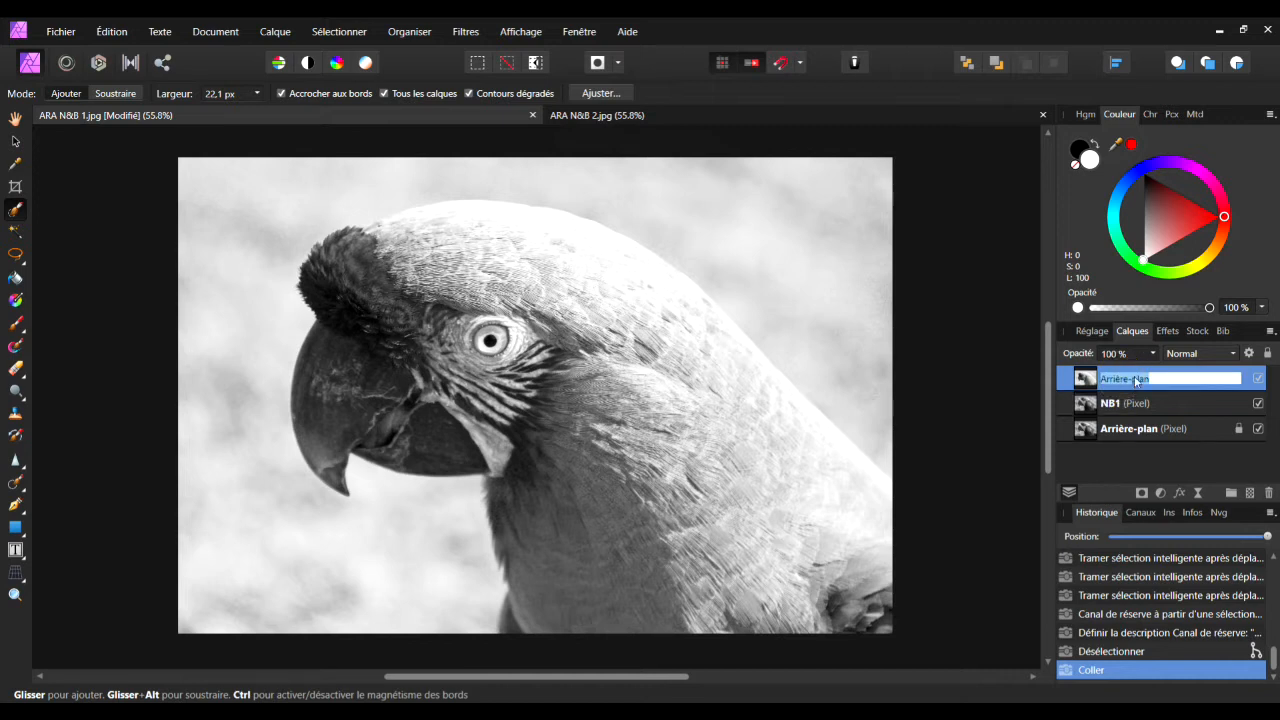
text(NB2)
click(1090, 383)
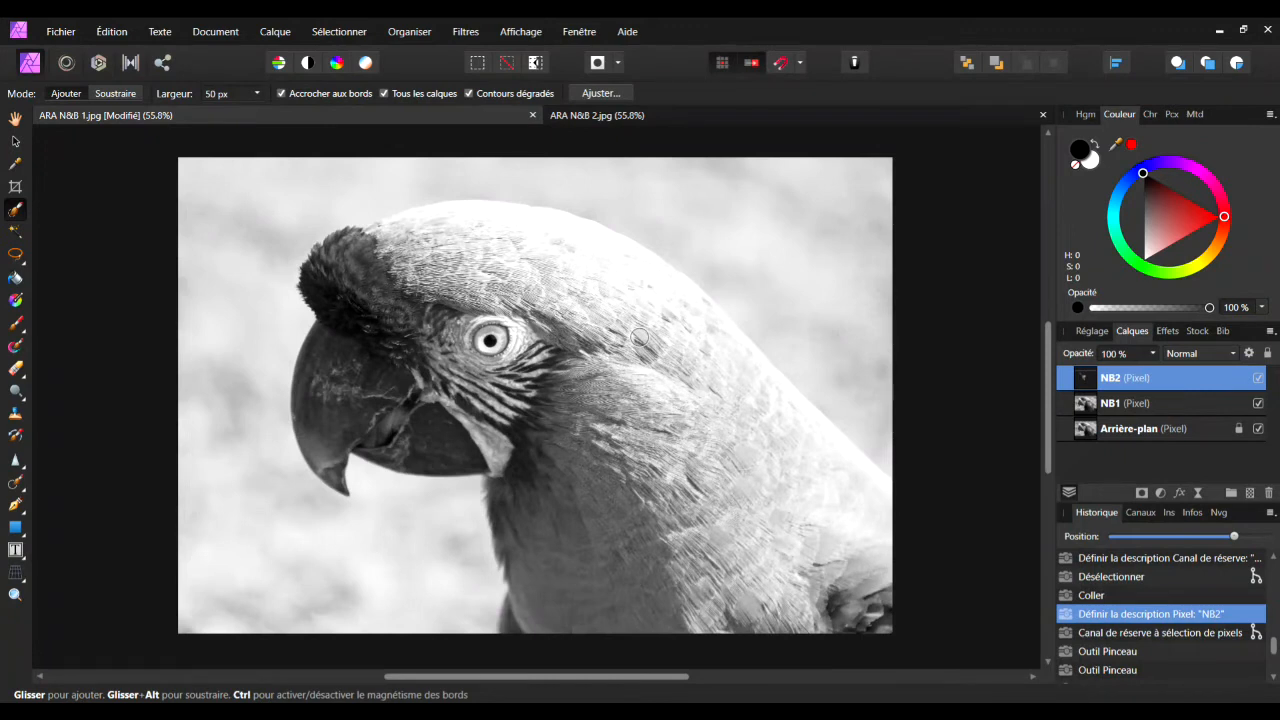
Step: Add the Crête spare channel to the pixel selection
click(1141, 512)
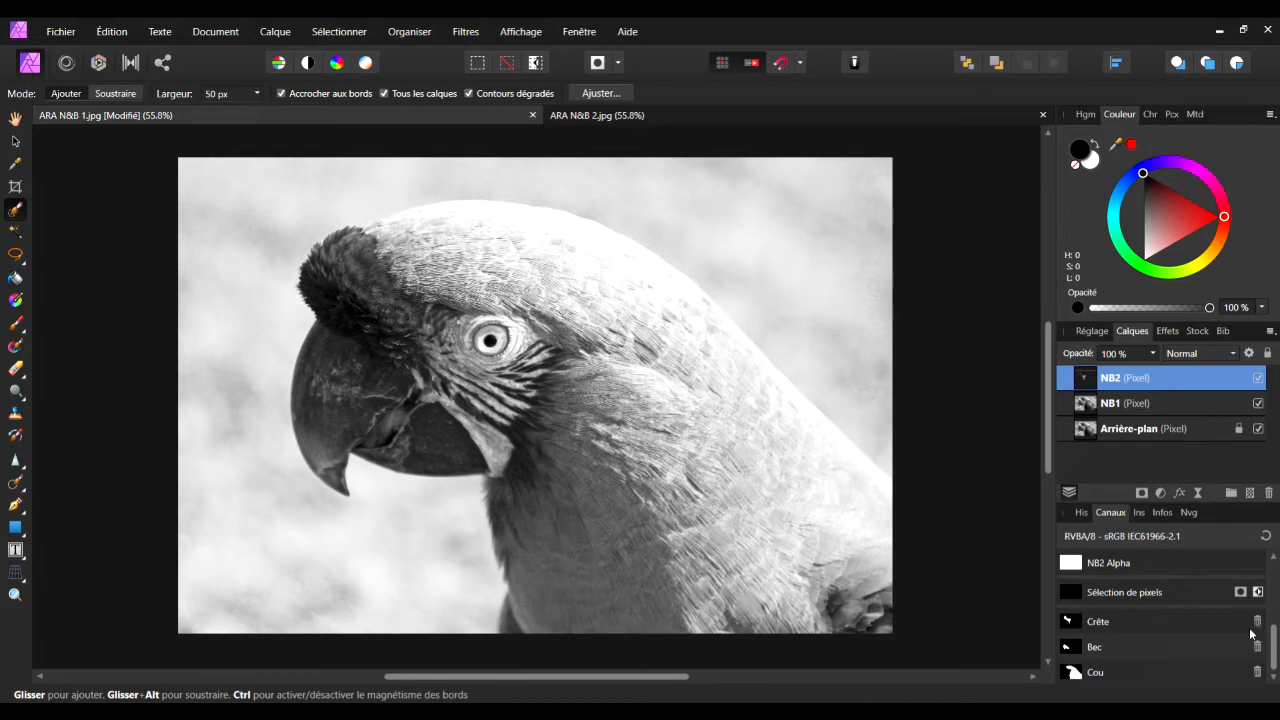
right_click(1098, 621)
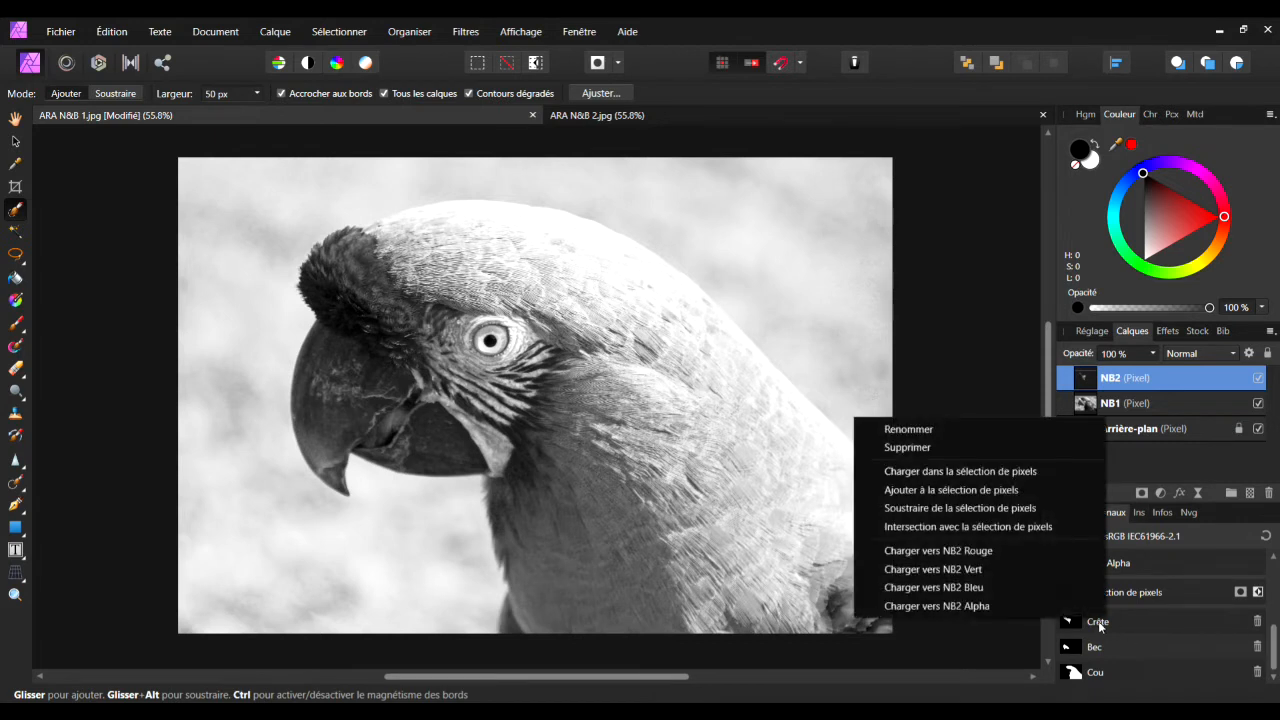
click(931, 493)
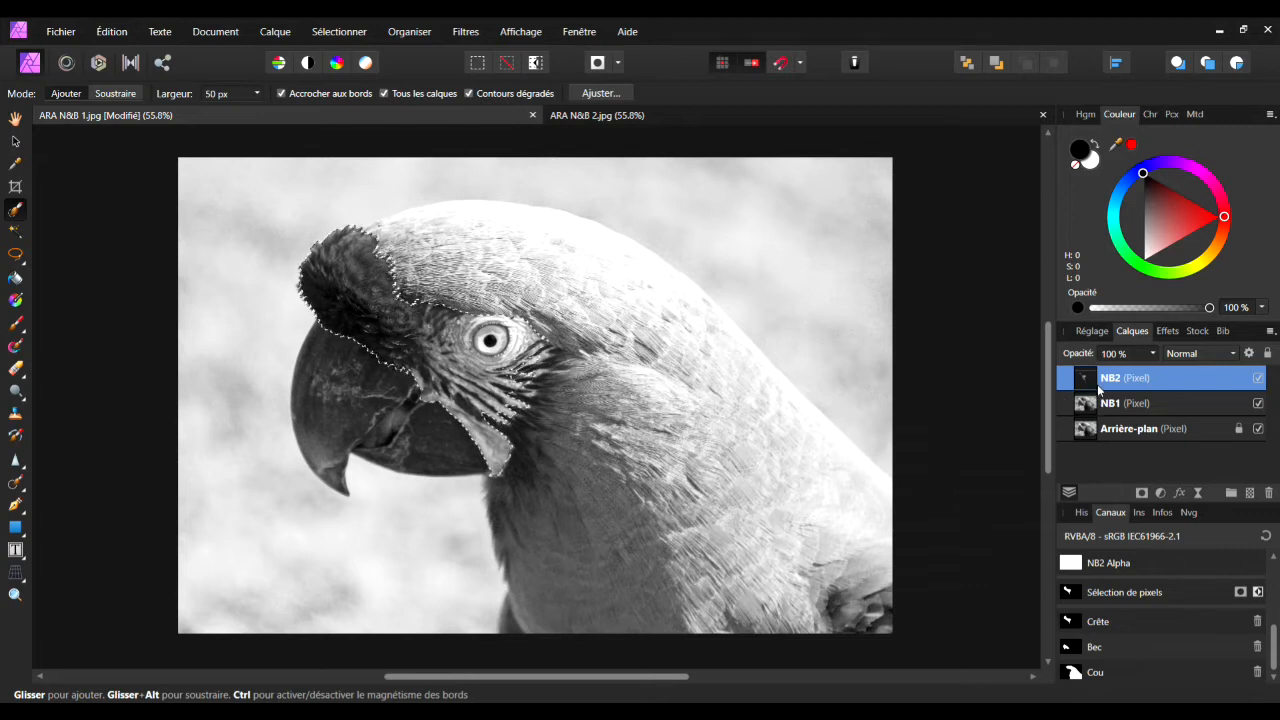
Step: Mask the NB2 layer with the crest selection and activate that mask for painting with the Paint Brush
click(1142, 493)
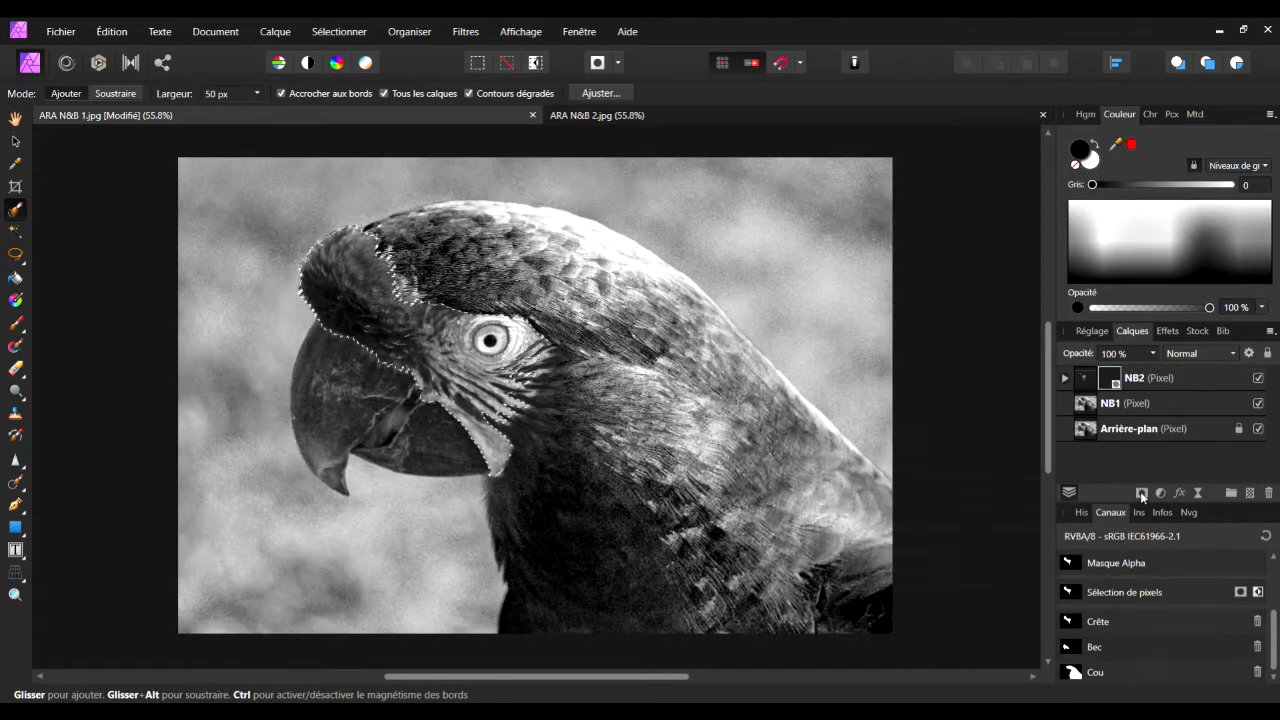
click(1114, 381)
click(15, 325)
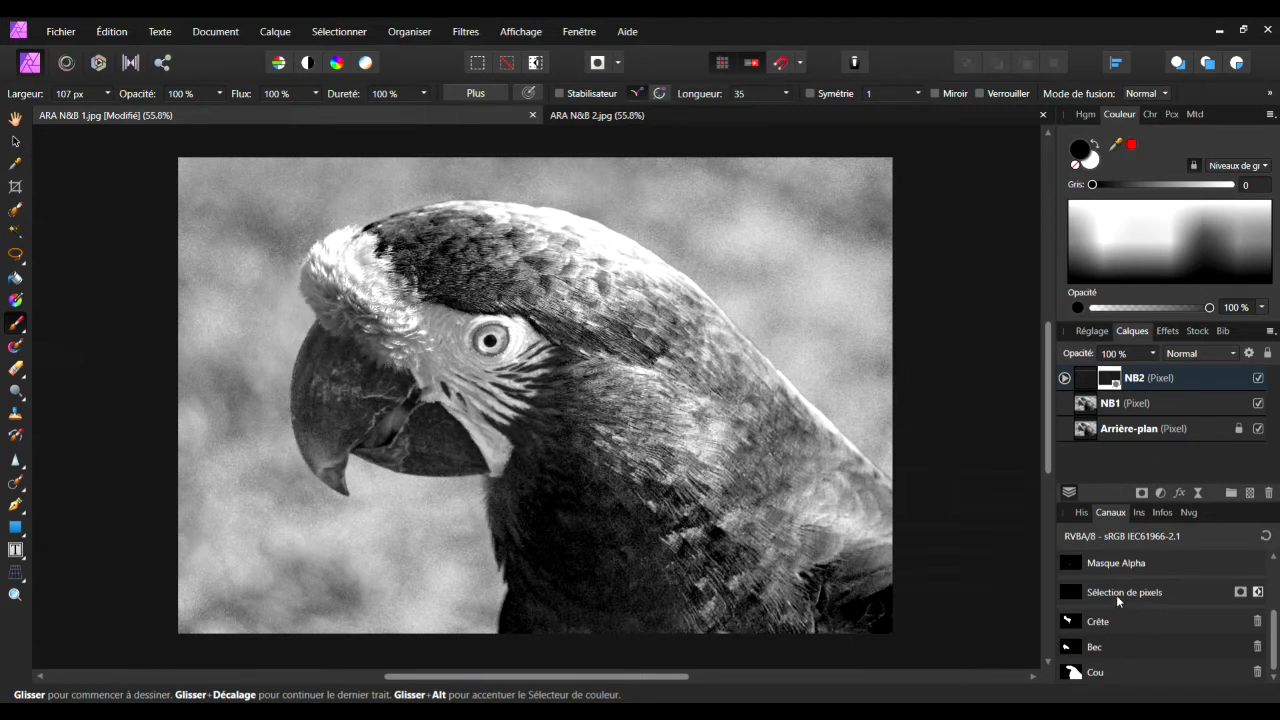
Step: Load the Cou spare channel into the pixel selection
click(1094, 675)
right_click(1094, 677)
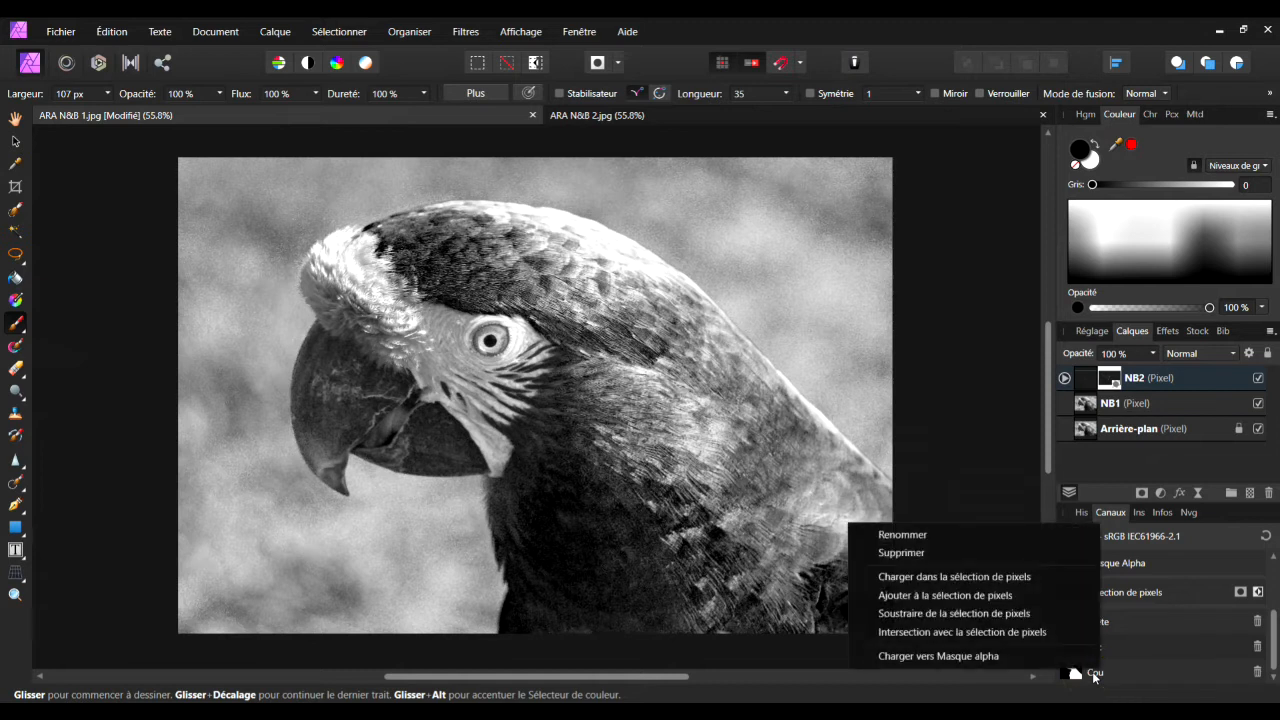
click(948, 577)
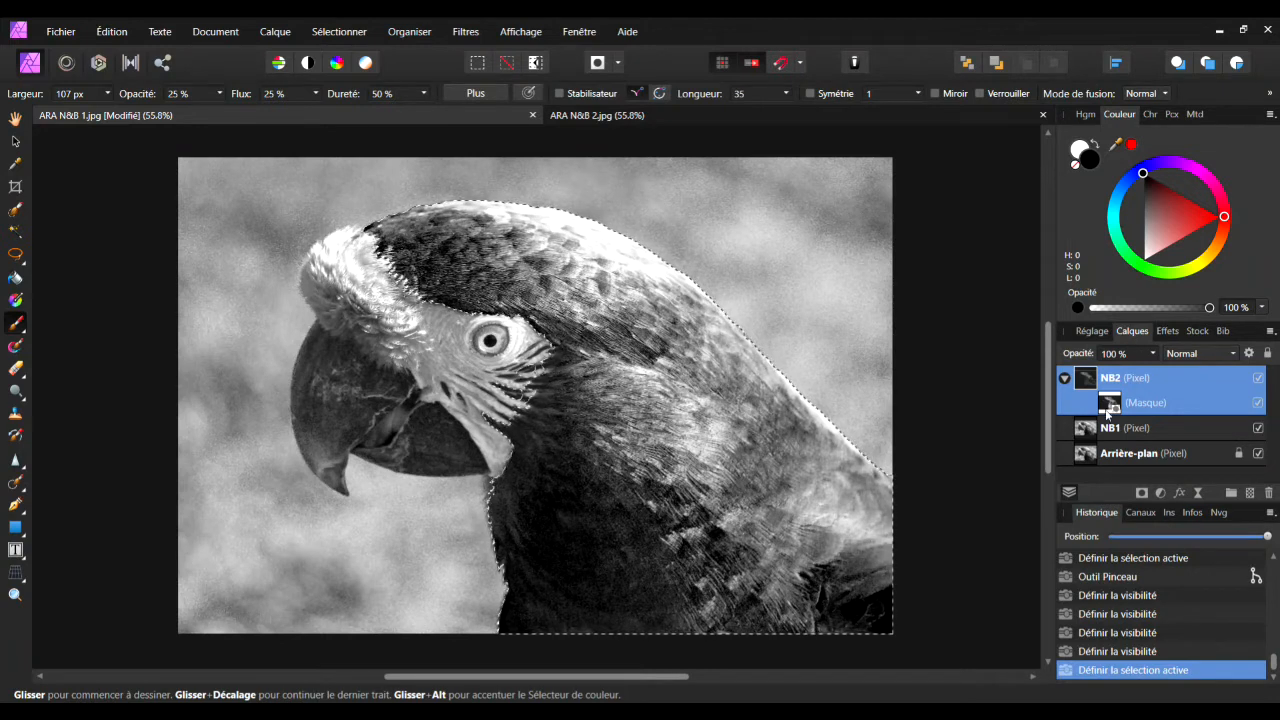
Step: Activate the NB2 layer's mask for painting with a white brush 168 px wide
click(1065, 379)
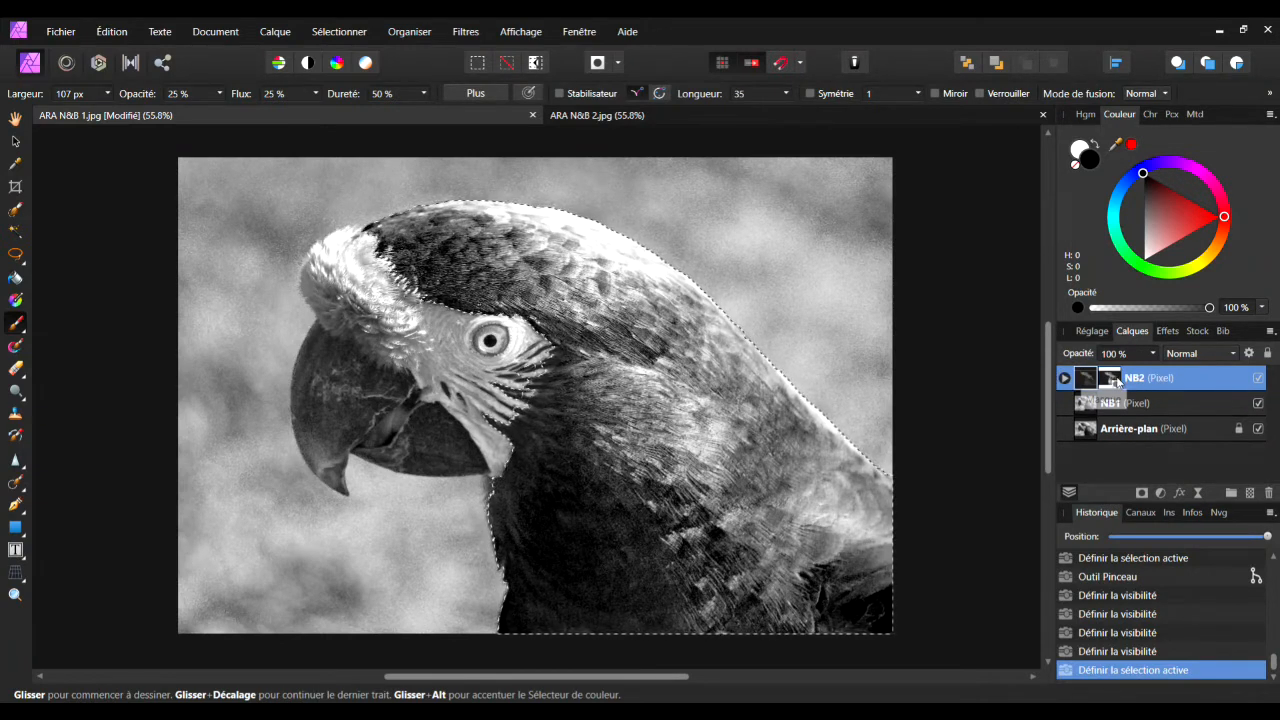
click(1109, 378)
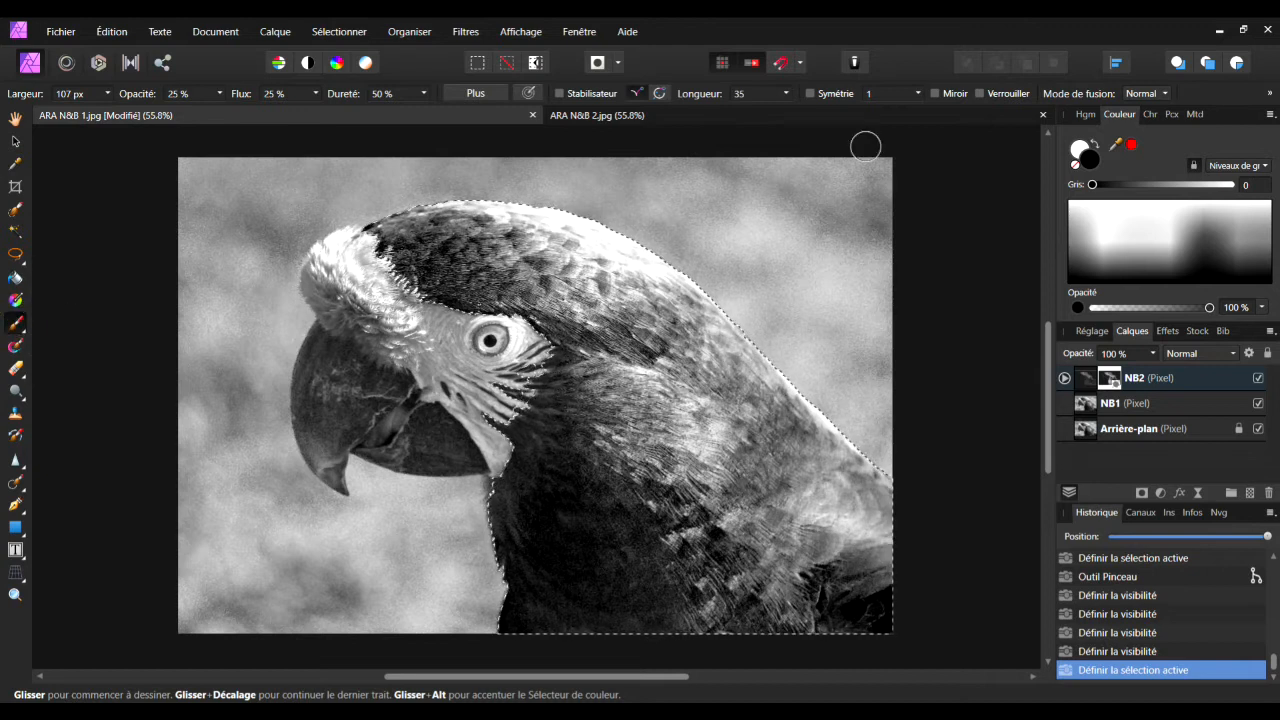
click(1094, 144)
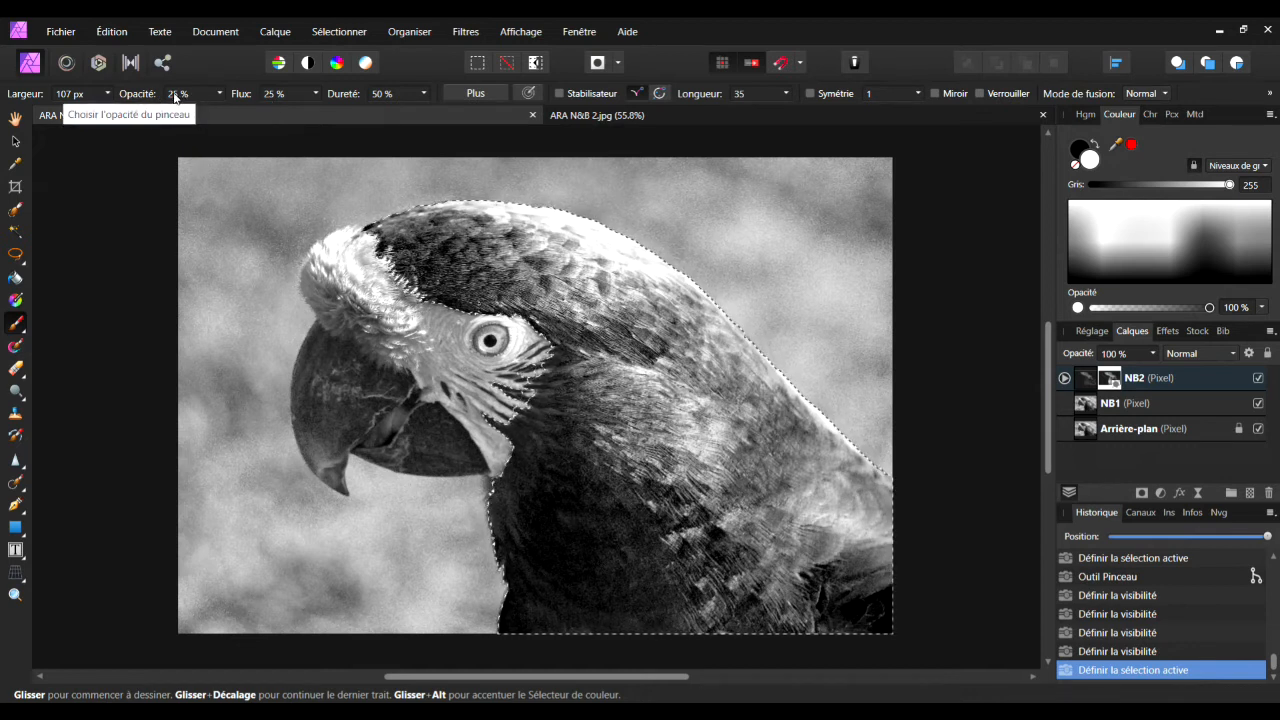
click(107, 94)
drag(110, 109, 116, 113)
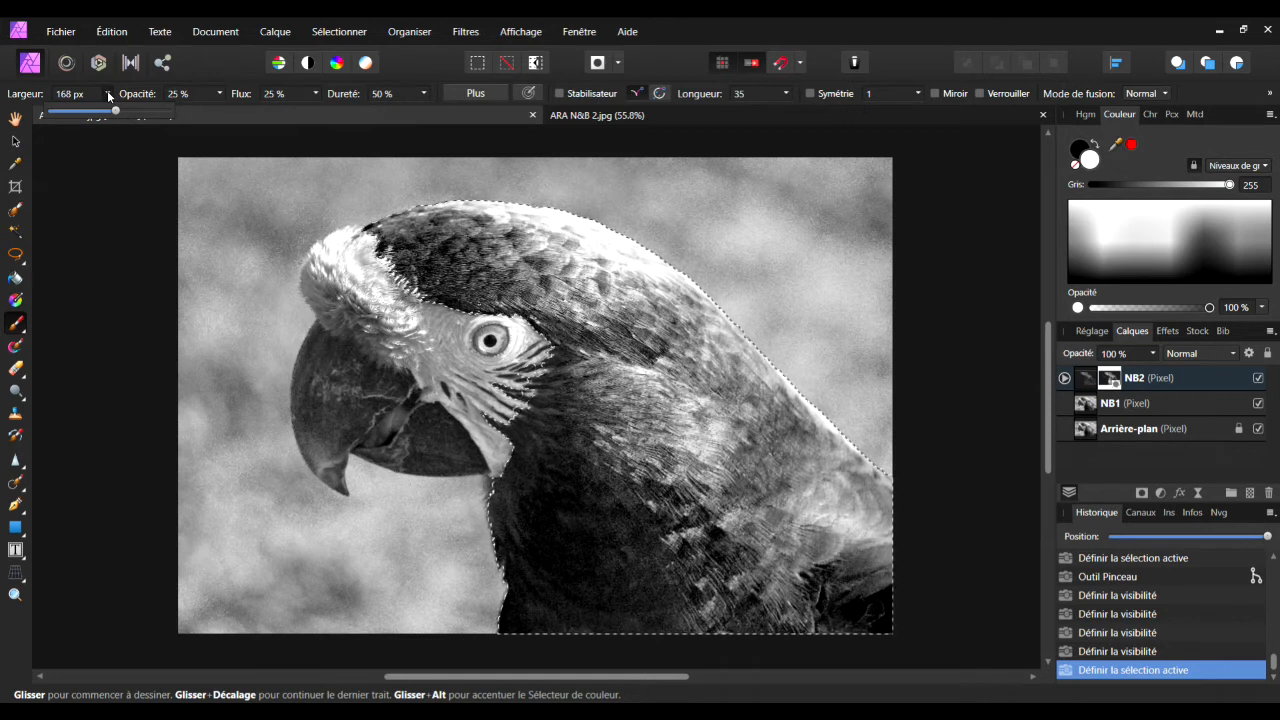
click(107, 91)
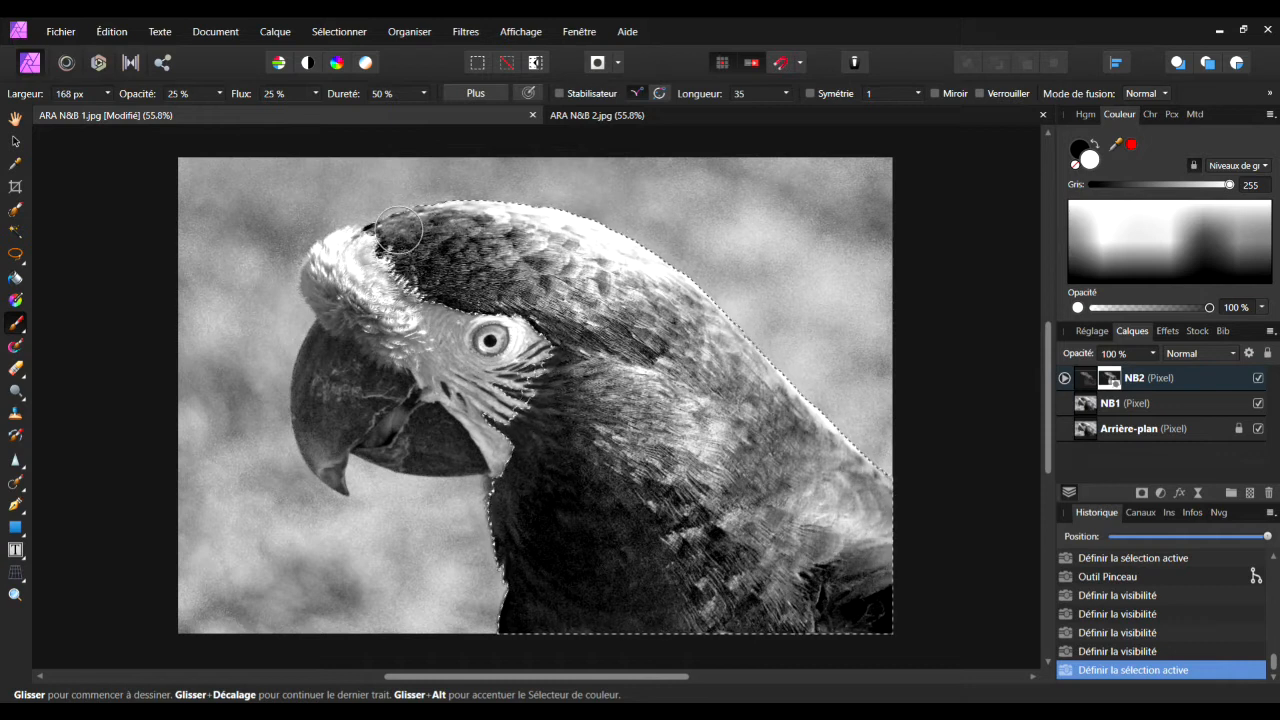
Step: Paint the mask in white at 25 % opacity over the selected head and neck plumage, and clear the selection
mouse_move(399, 233)
mouse_down()
mouse_move(456, 237)
mouse_move(499, 294)
mouse_move(528, 258)
mouse_up()
mouse_move(403, 286)
mouse_down()
mouse_move(481, 330)
mouse_move(575, 340)
mouse_up()
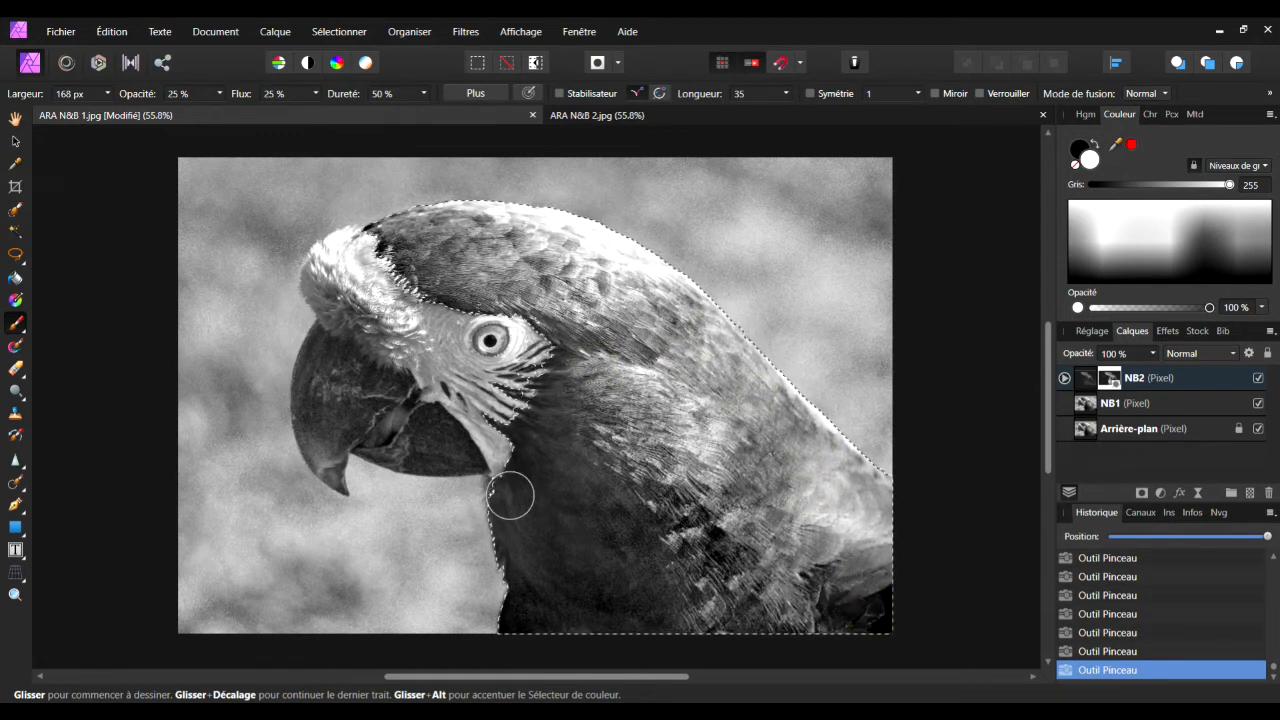
key(ctrl+d)
click(443, 508)
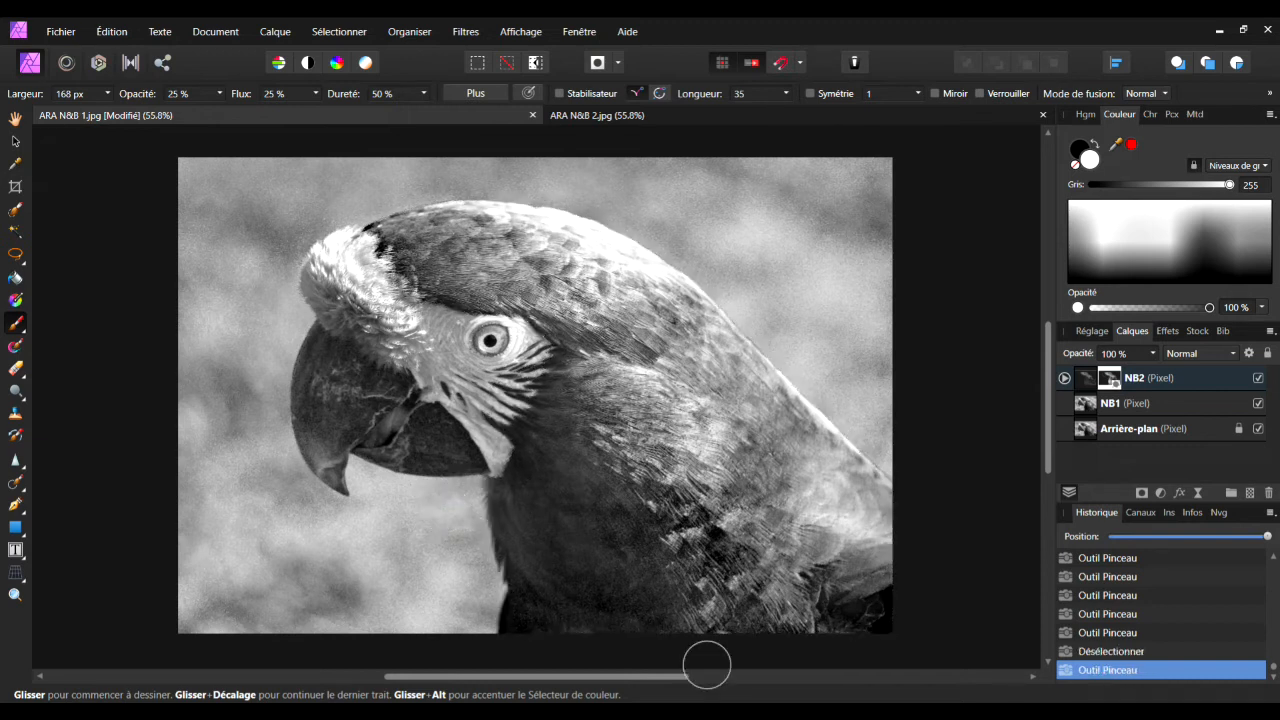
Step: Load the Bec spare channel into the pixel selection
click(1145, 512)
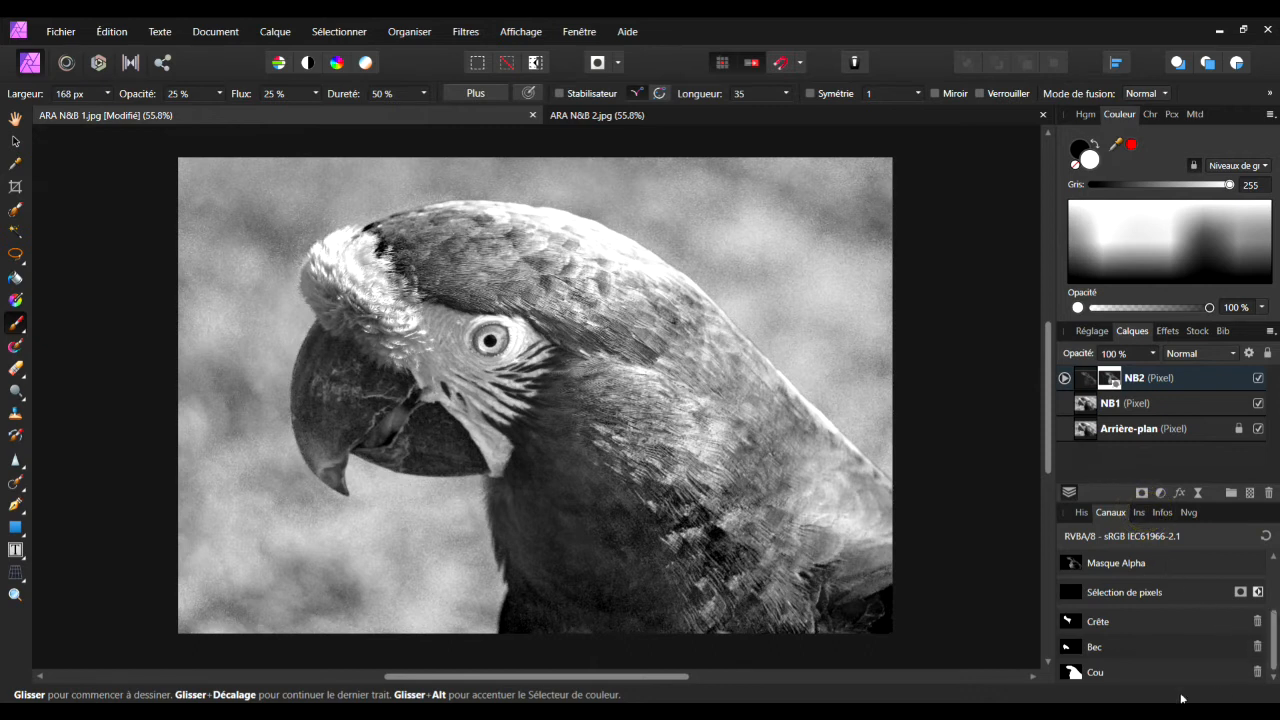
right_click(1096, 648)
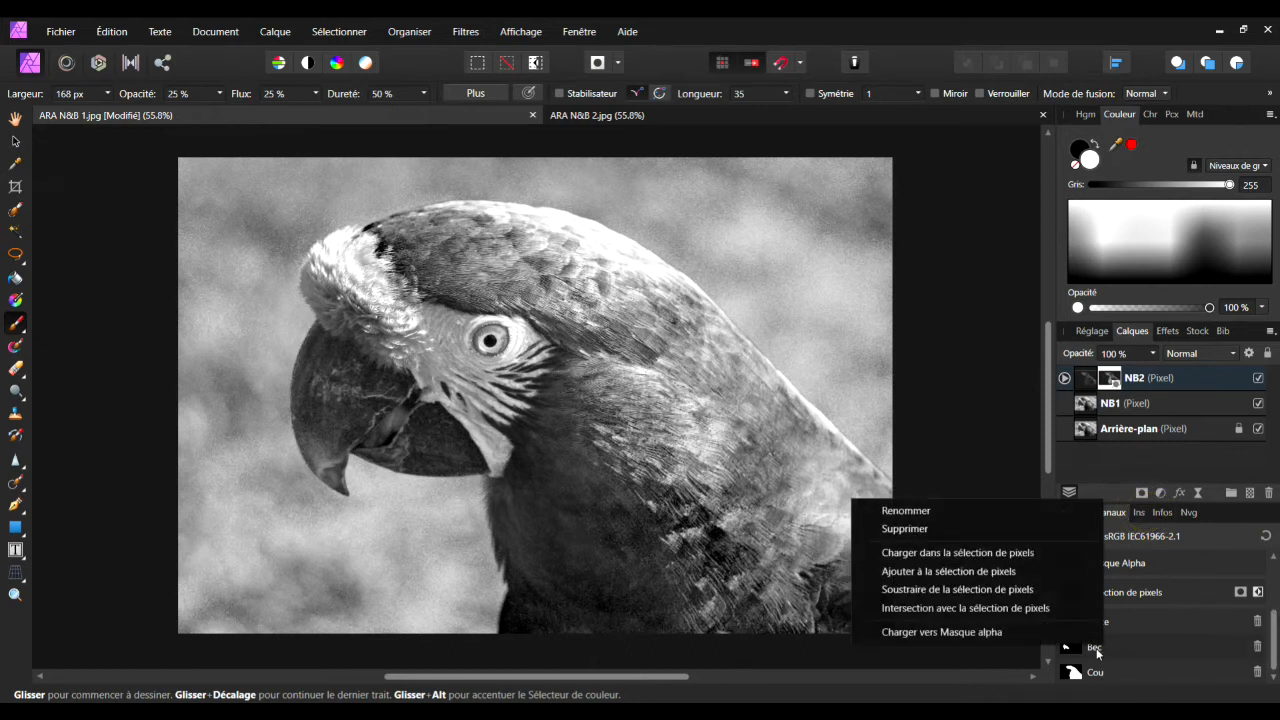
click(920, 556)
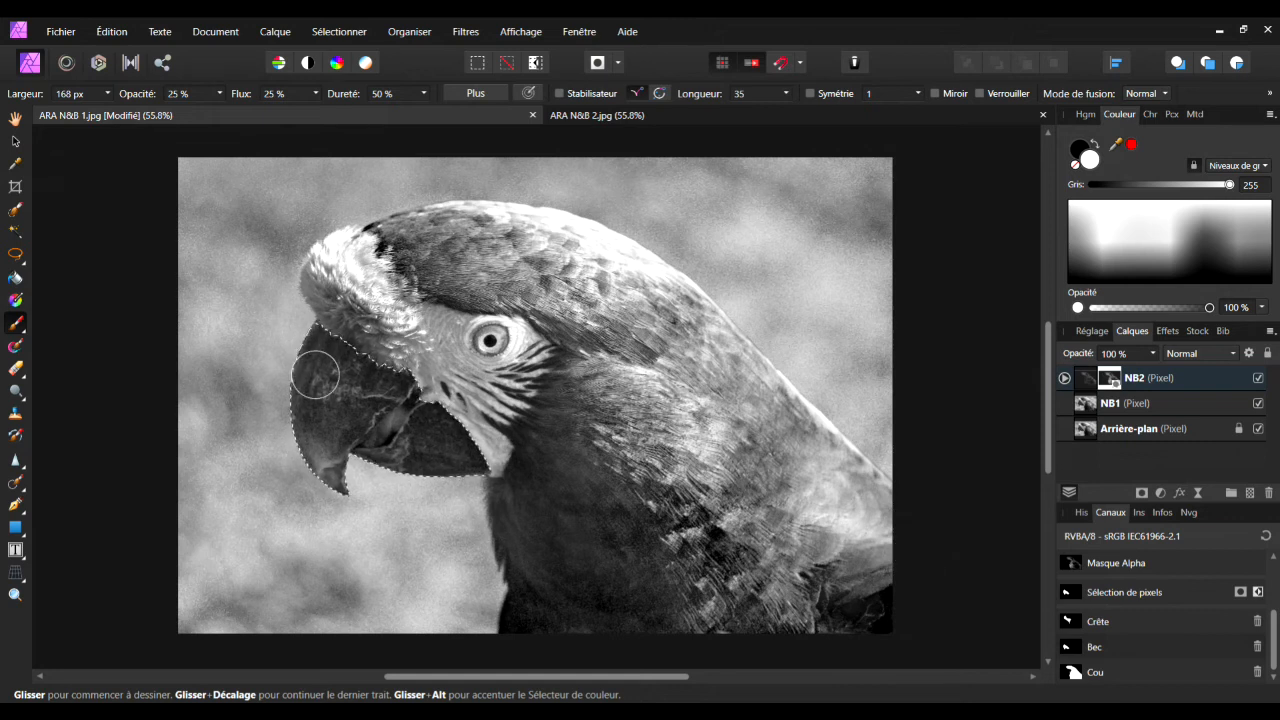
click(1018, 713)
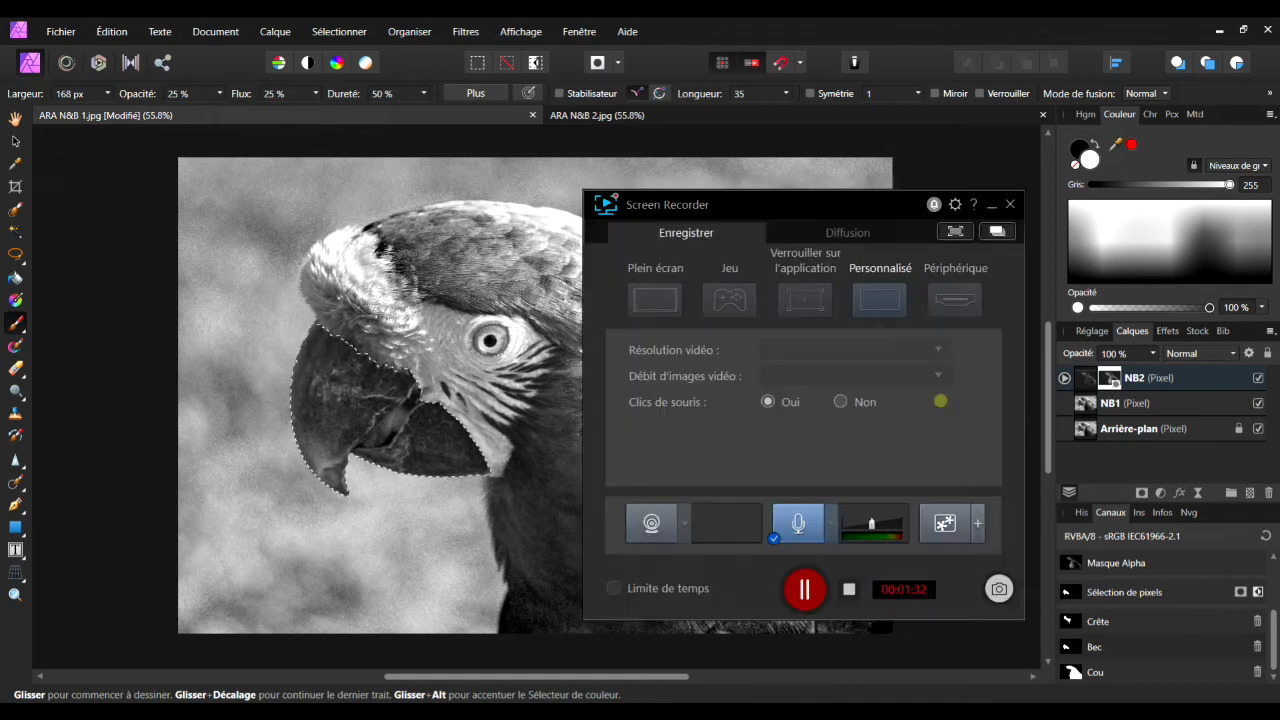
click(851, 592)
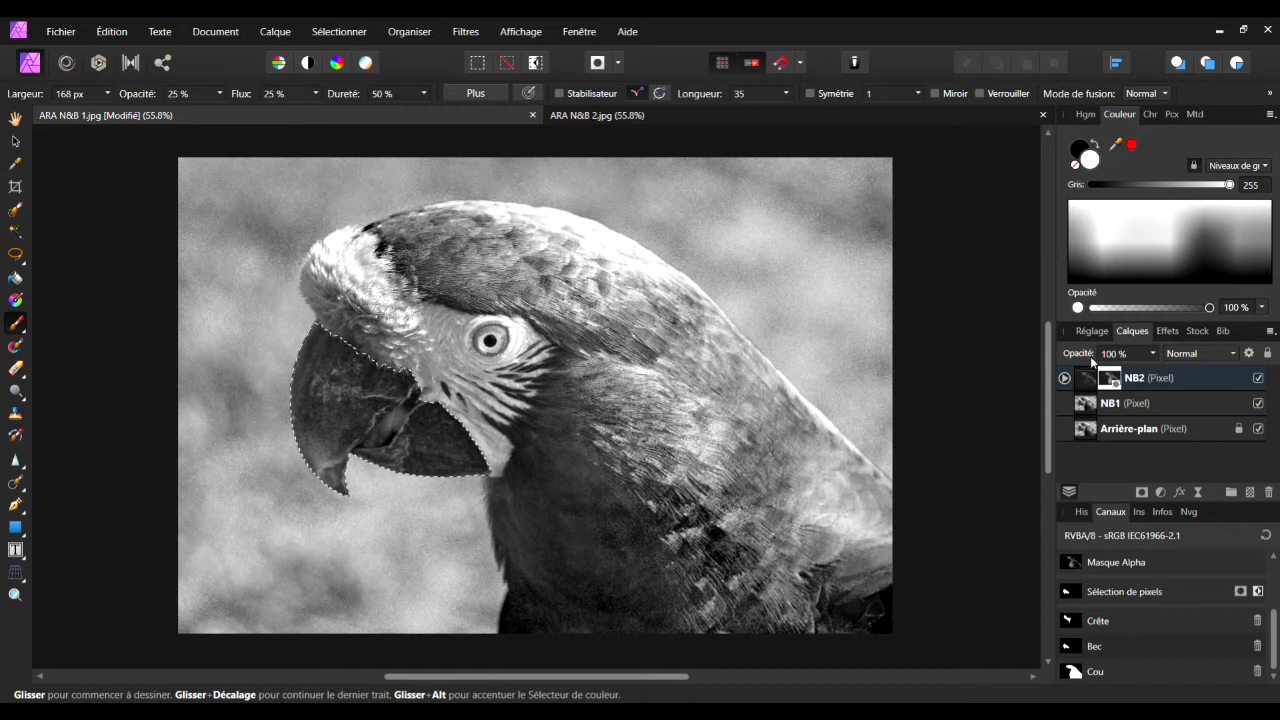
Step: Add a Luminosité/Contraste adjustment to the selected beak with brightness 45 % and contrast 75 %
click(1099, 332)
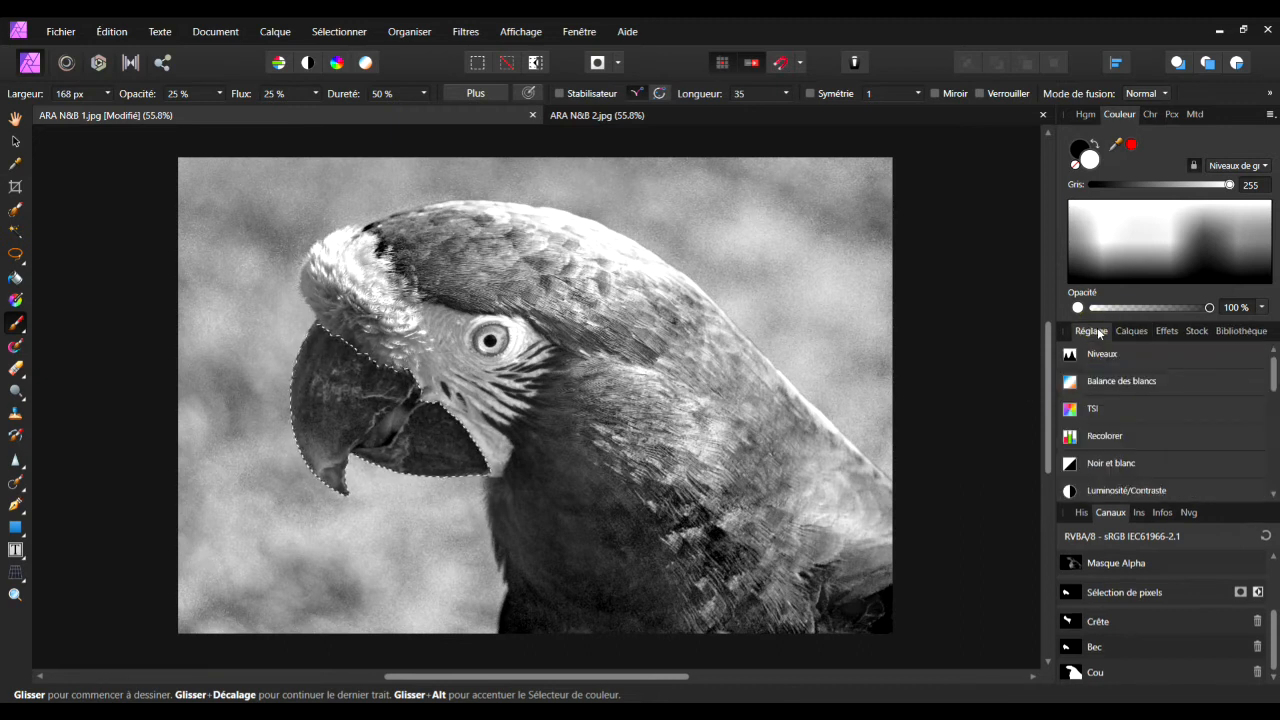
click(1103, 491)
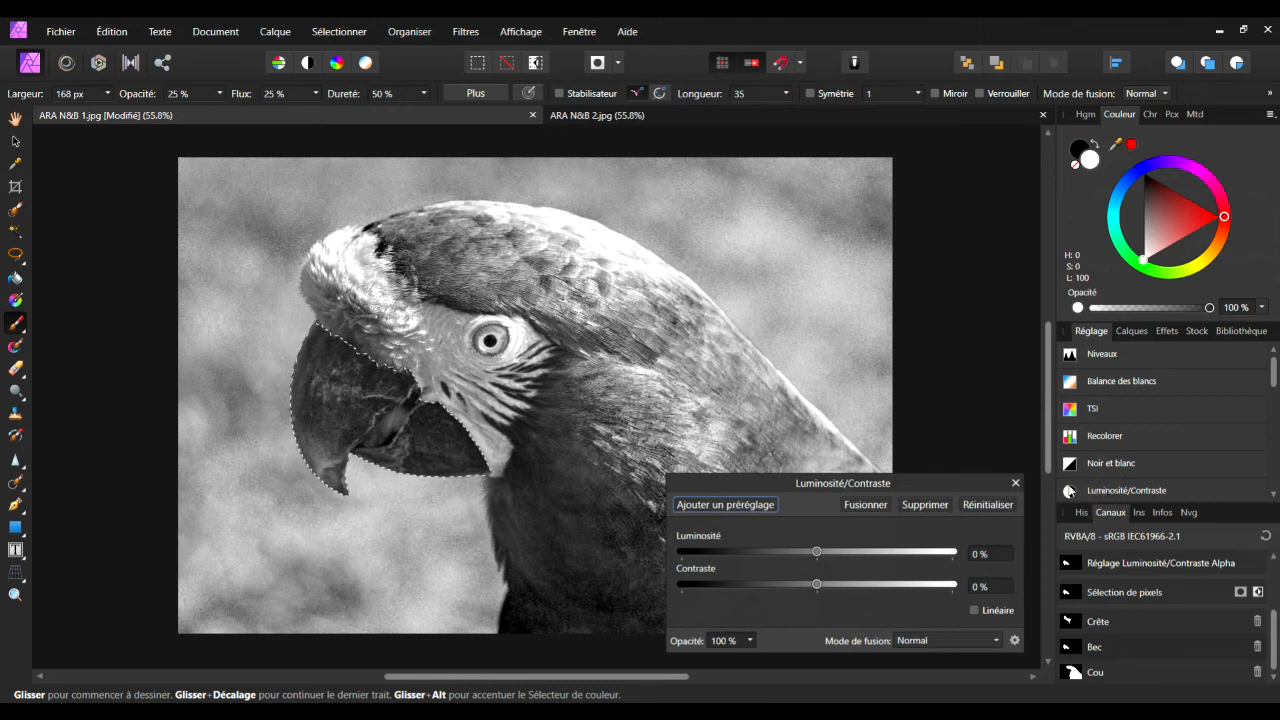
drag(817, 550, 884, 552)
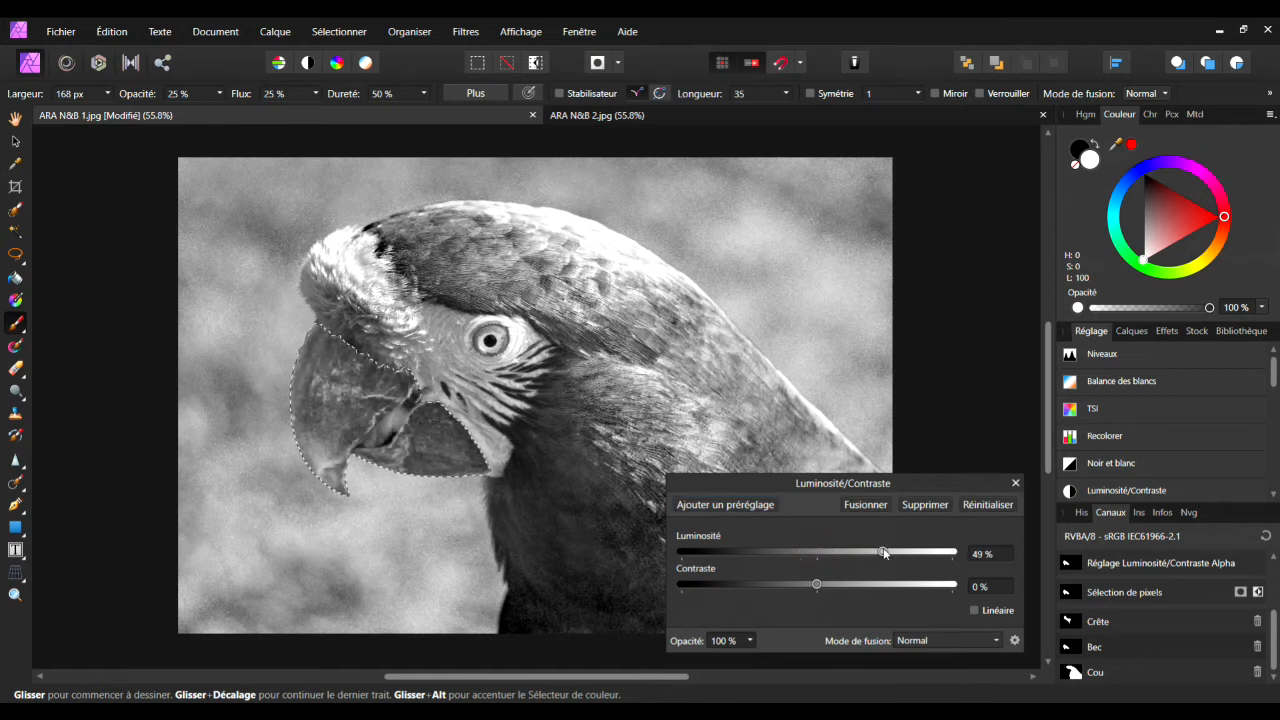
scroll(984, 556, down, 3)
scroll(984, 556, down, 1)
click(984, 556)
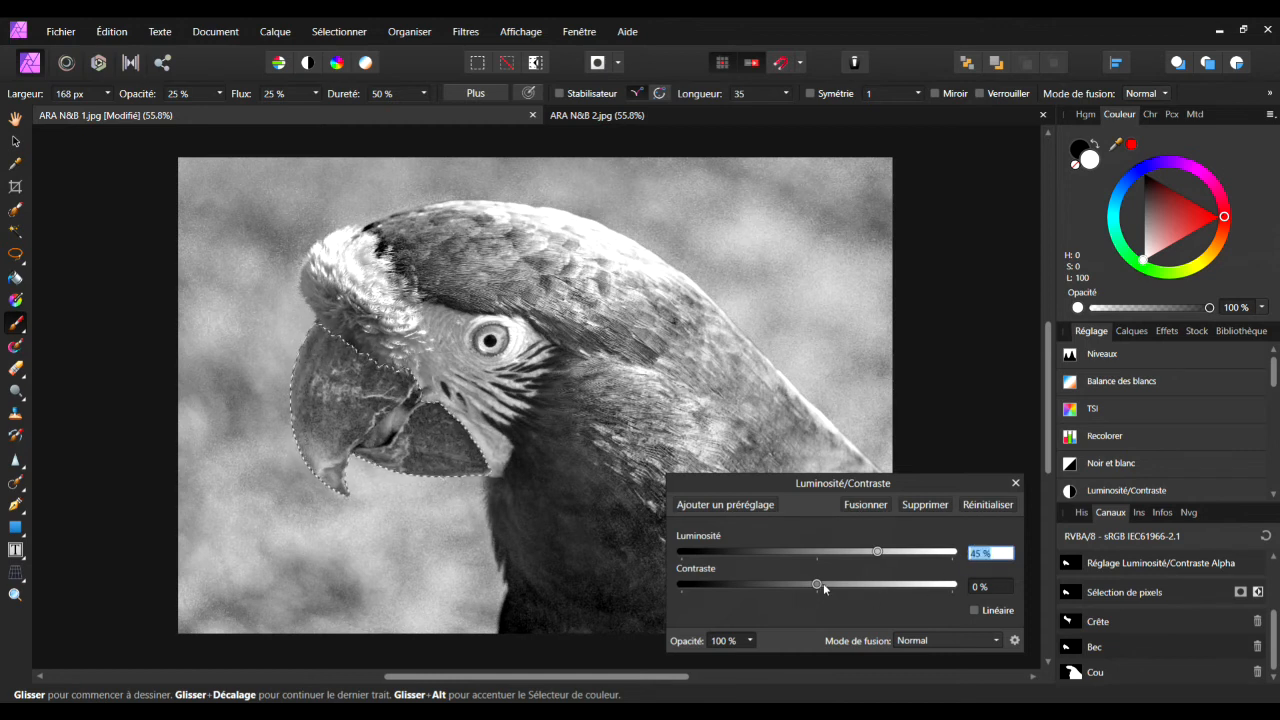
drag(817, 585, 915, 587)
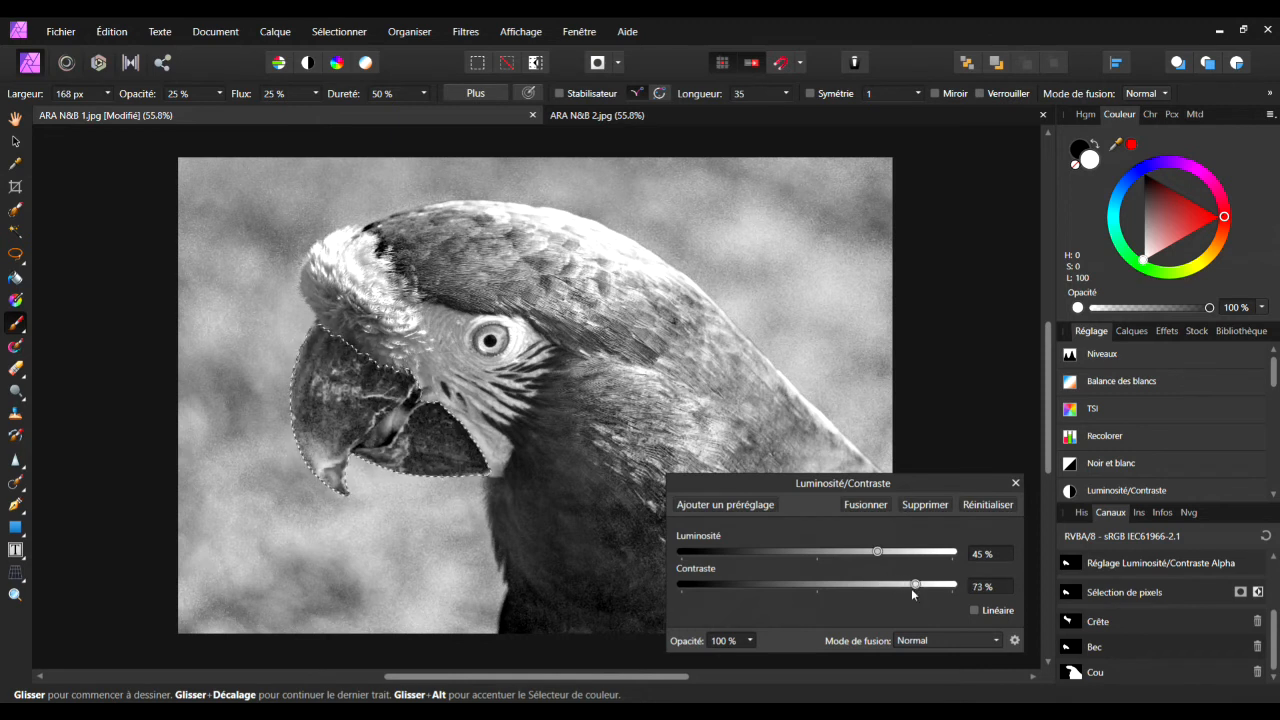
click(982, 586)
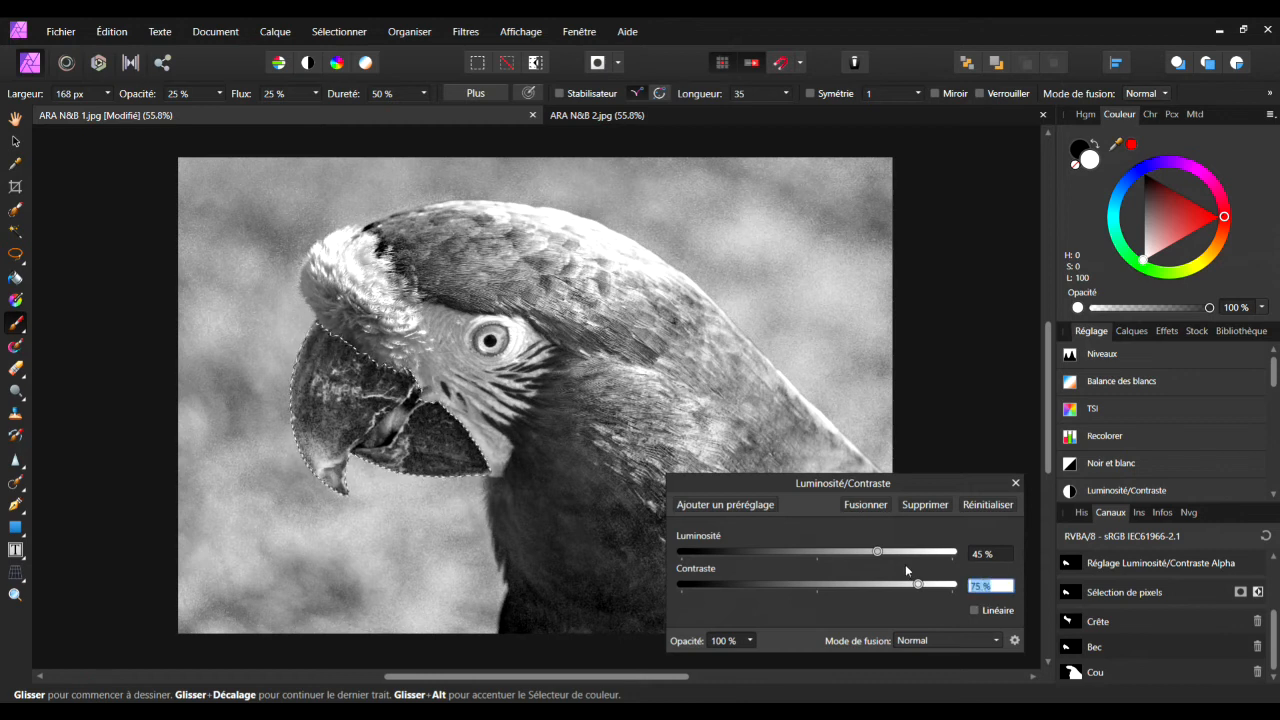
click(1015, 482)
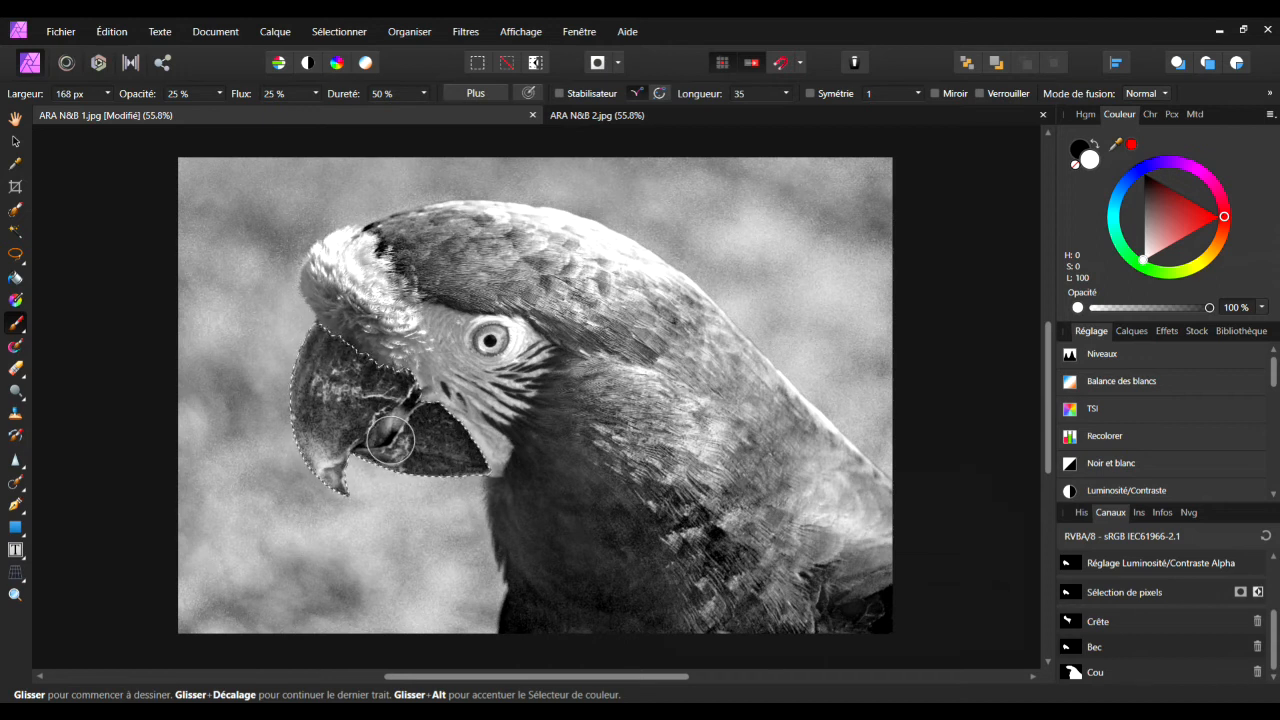
Step: Add the Crête and Cou spare channels to the current pixel selection
drag(382, 434, 370, 452)
right_click(1100, 621)
click(924, 545)
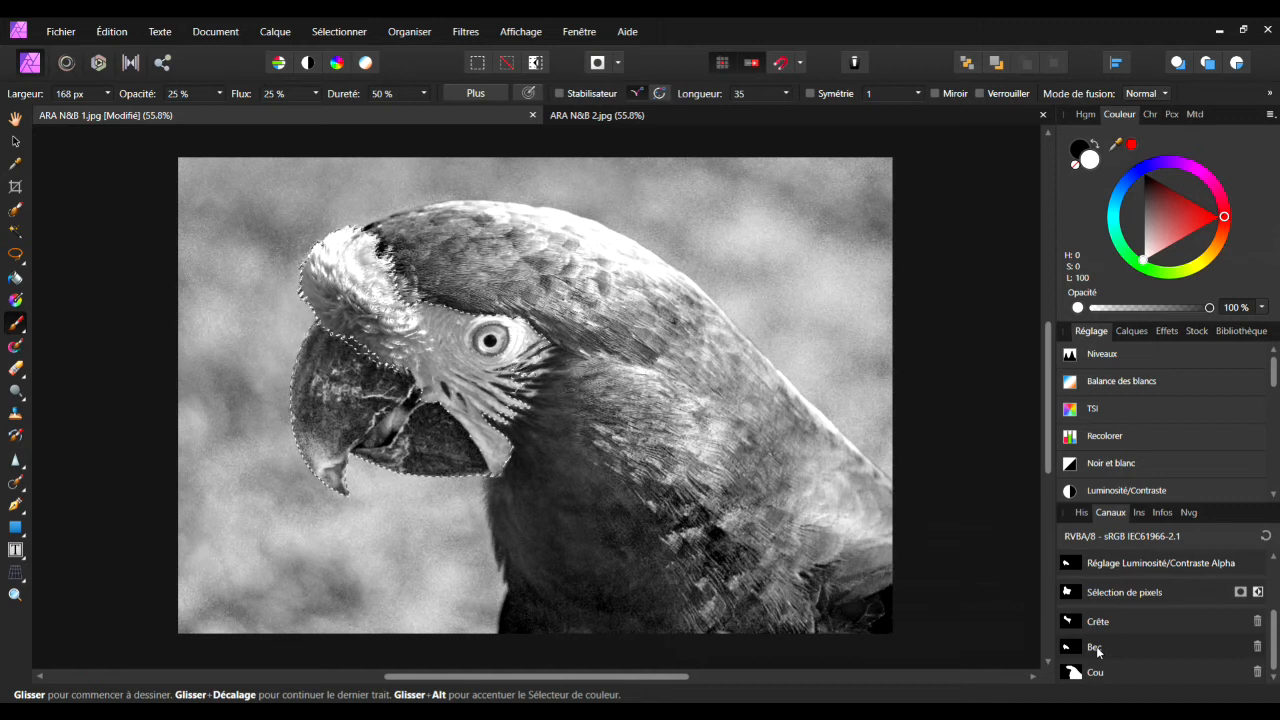
right_click(1090, 677)
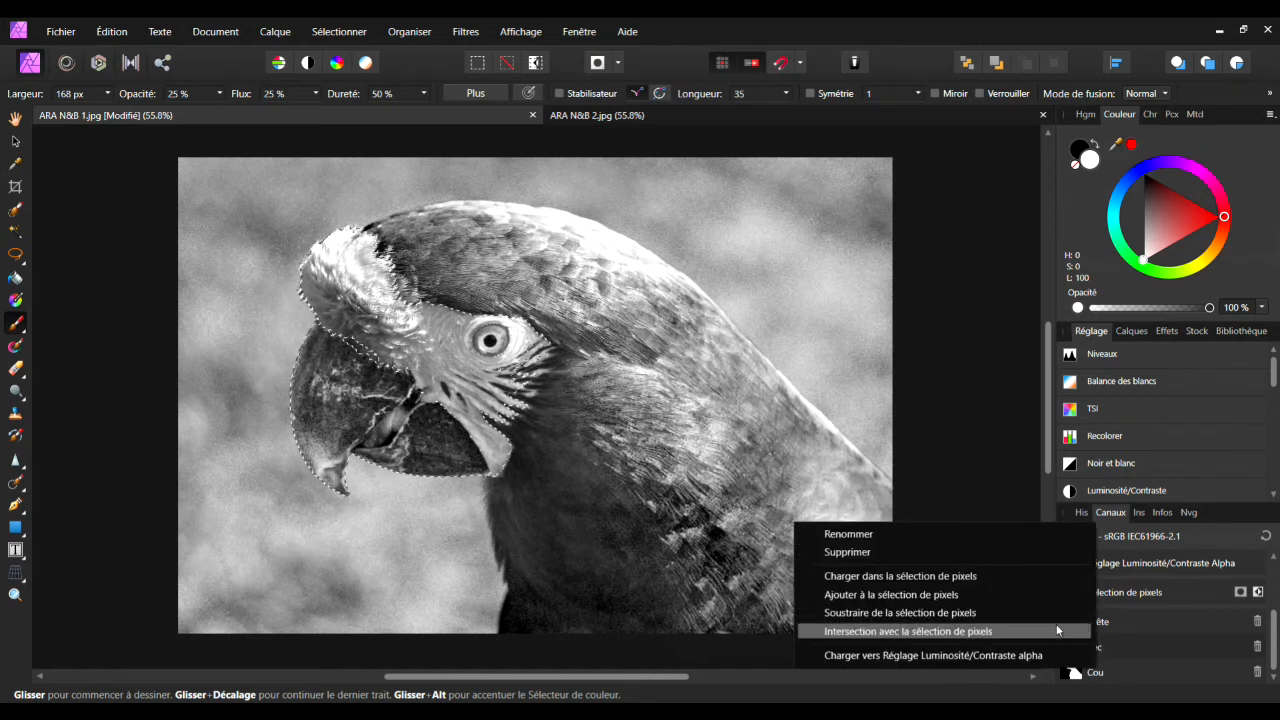
click(957, 595)
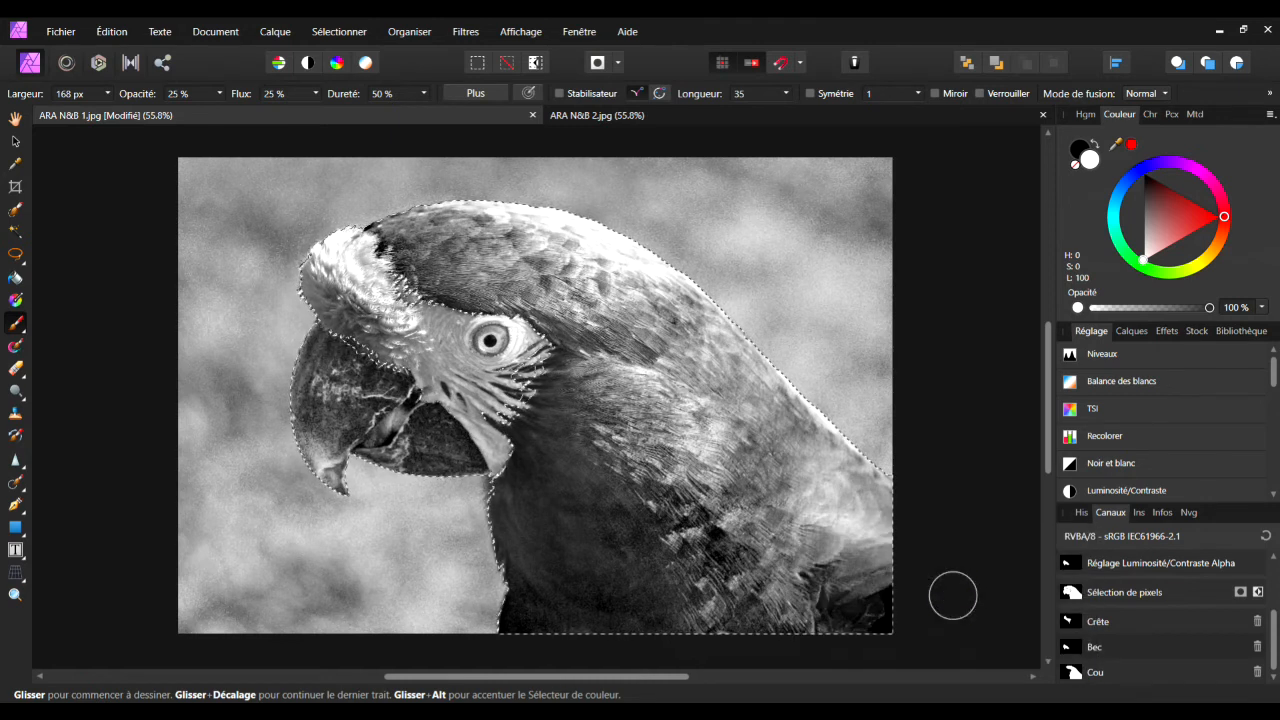
Step: Fill in the unselected eye and cheek area with the 50 px selection brush, and invert the pixel selection to the background
click(15, 209)
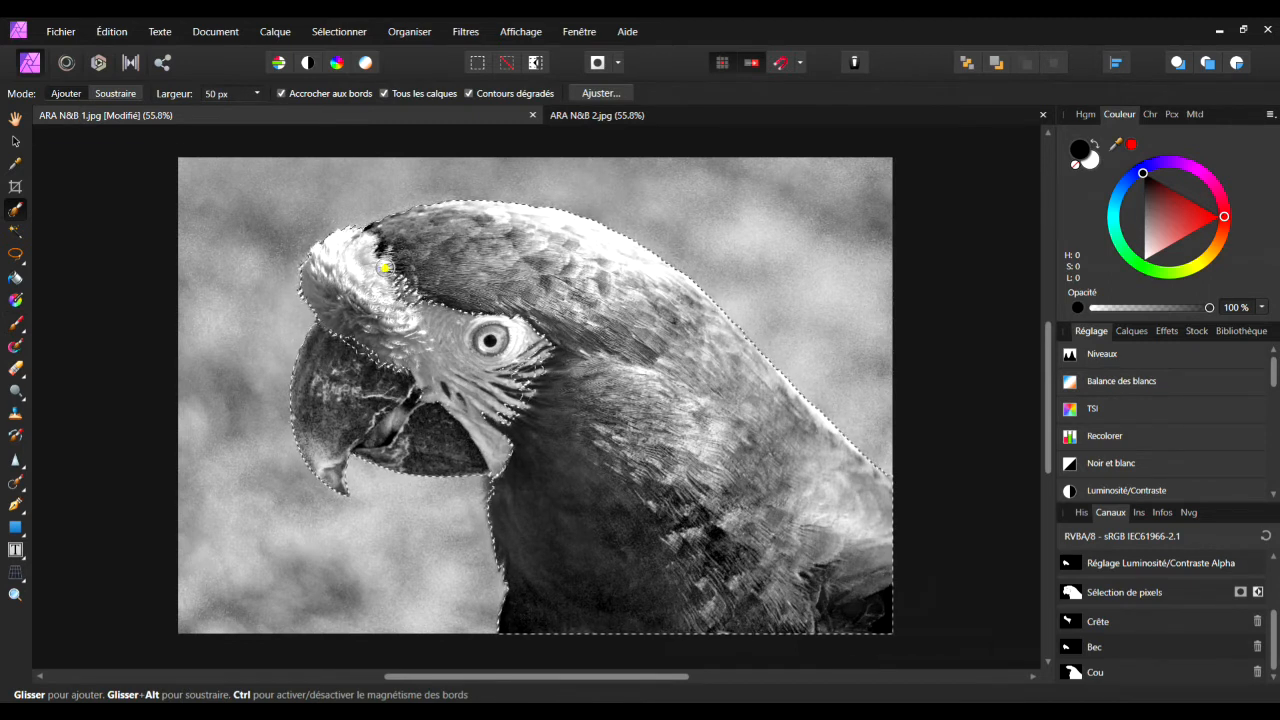
mouse_move(500, 318)
mouse_down()
mouse_move(551, 356)
mouse_move(514, 369)
mouse_move(527, 395)
mouse_move(510, 415)
mouse_move(522, 449)
mouse_move(460, 429)
mouse_up()
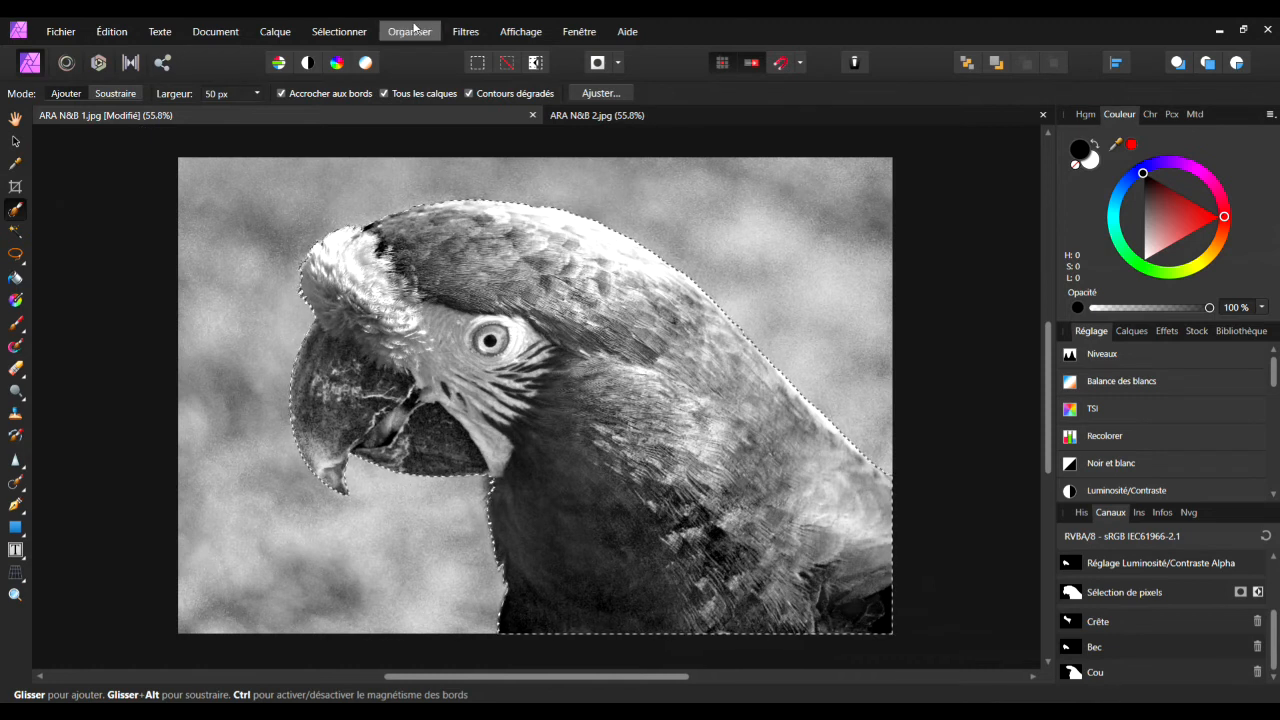
click(345, 33)
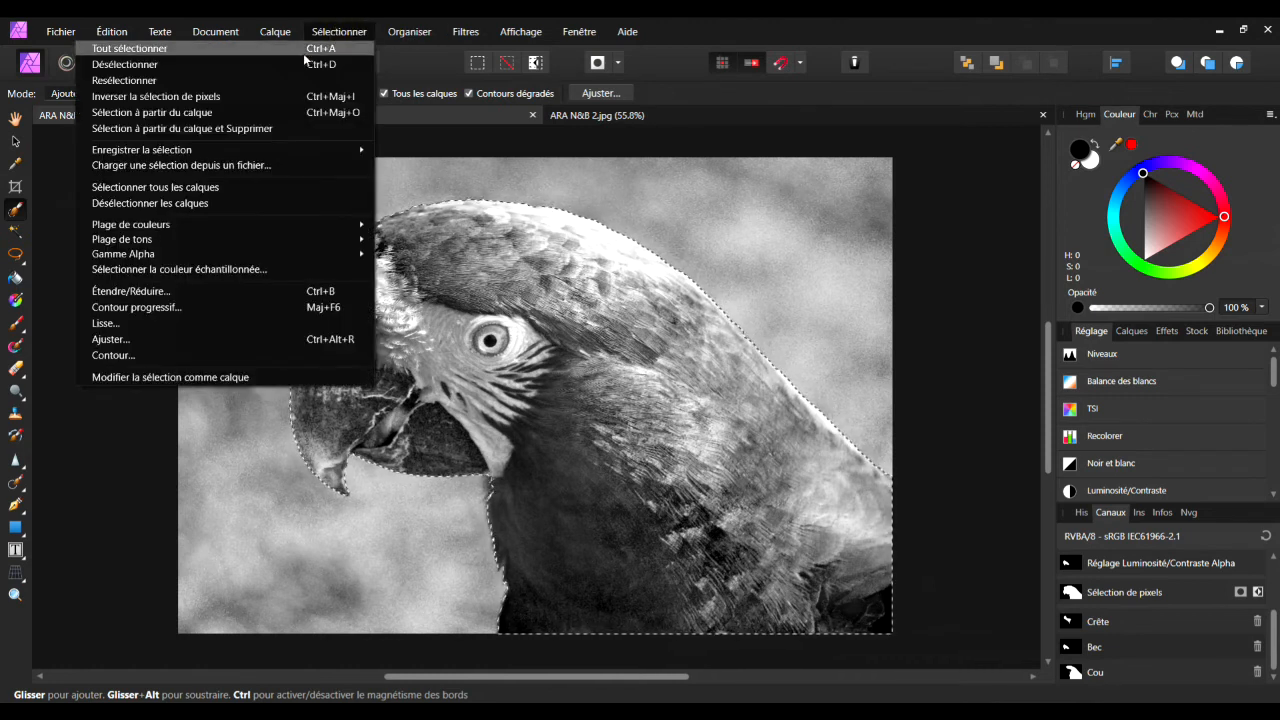
click(206, 97)
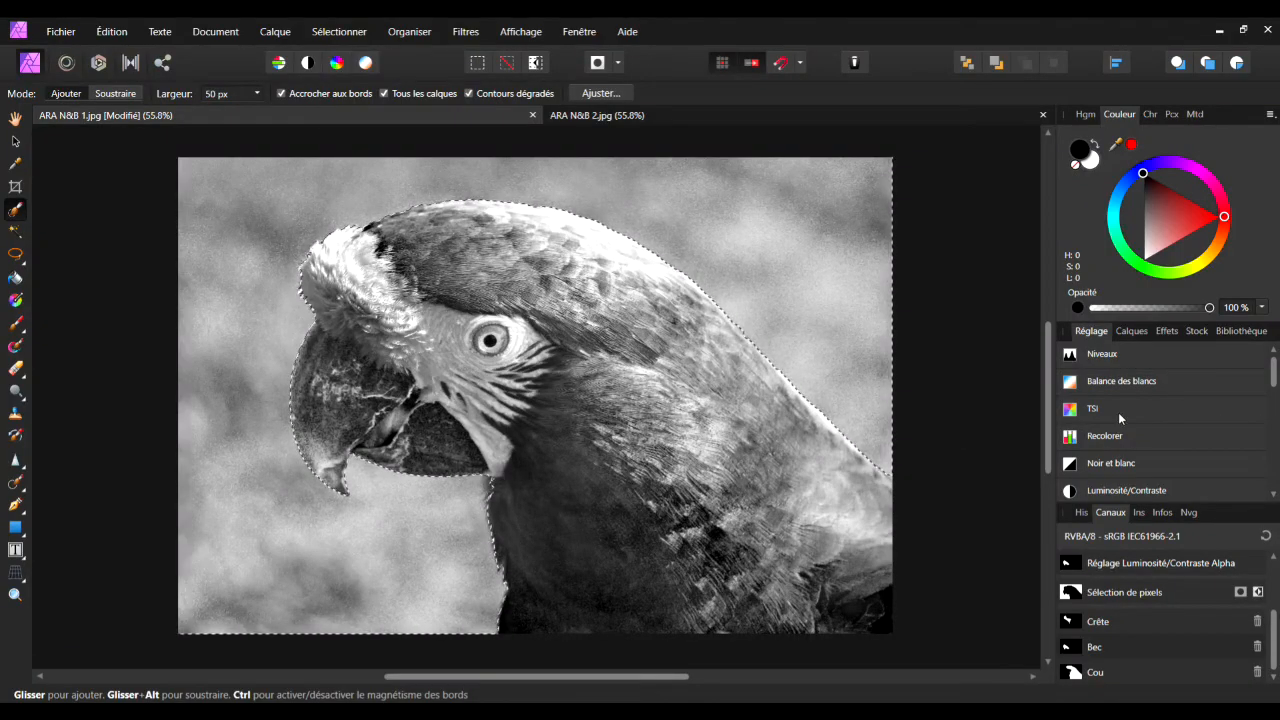
Step: Add a Luminosité/Contraste adjustment for the selected background above the NB2 layer, with brightness 35 % and contrast -30 %
click(1133, 331)
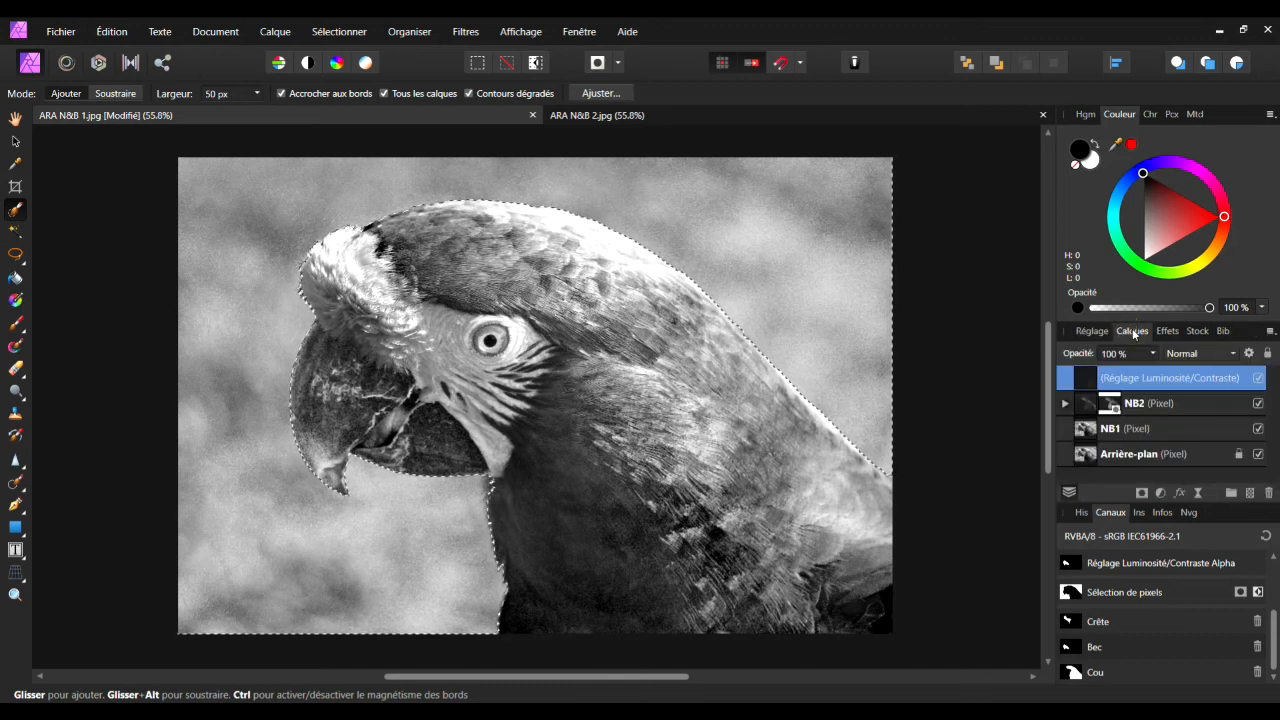
click(1085, 405)
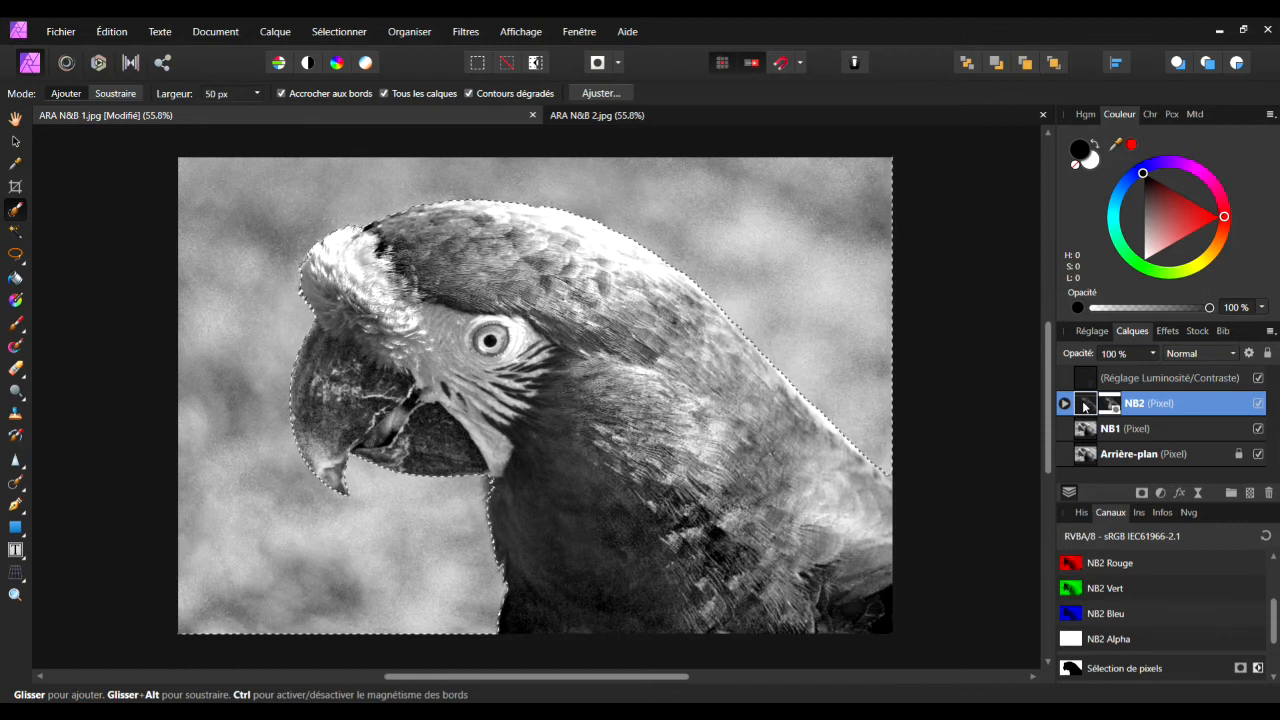
click(1092, 332)
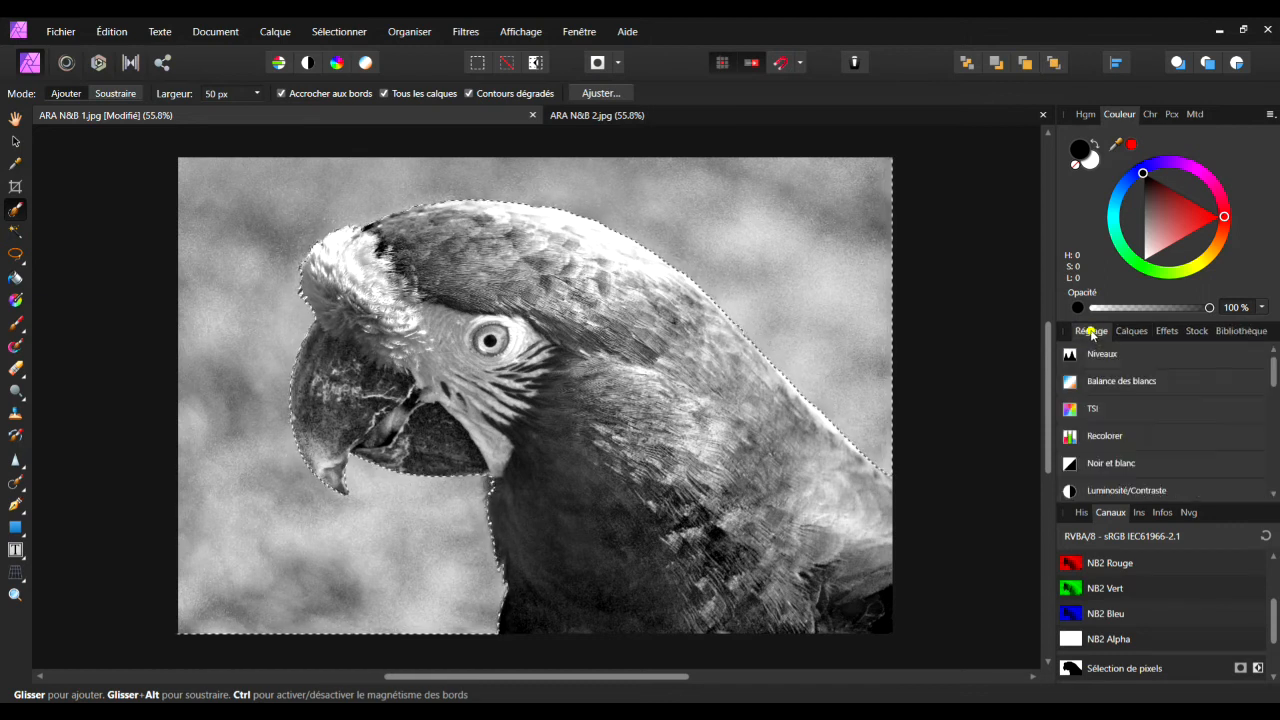
click(1095, 491)
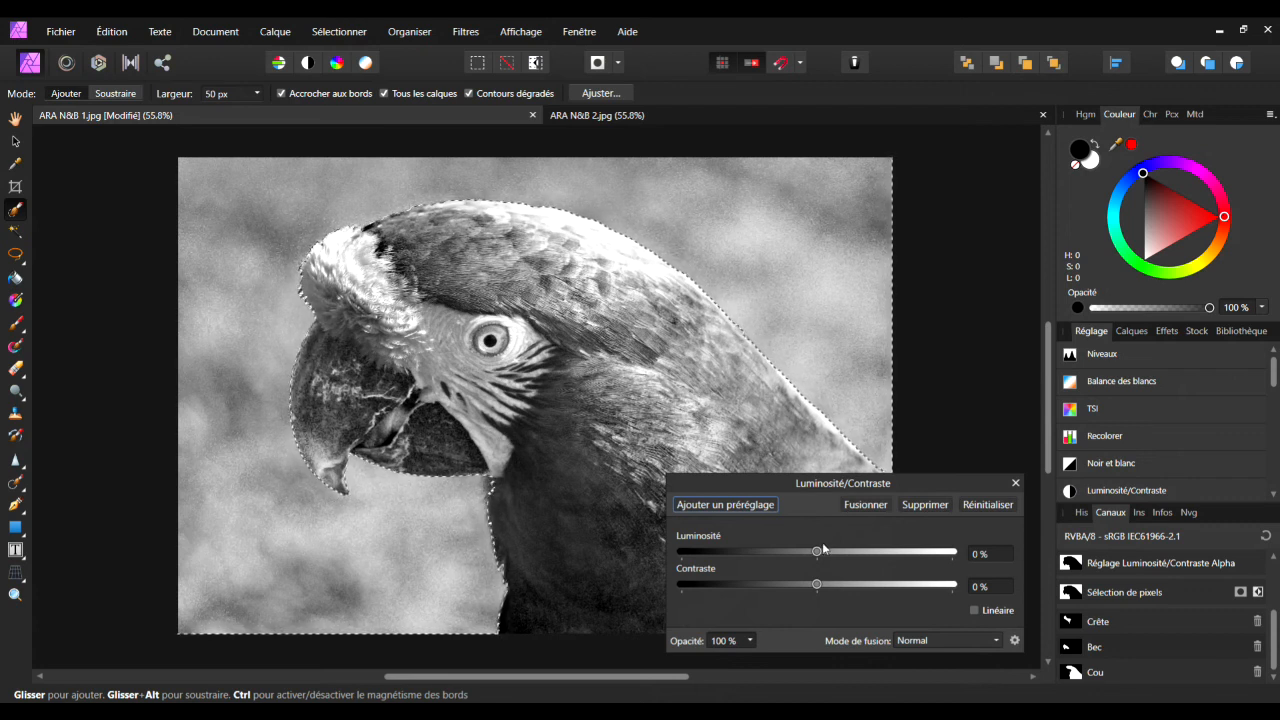
drag(824, 548, 871, 552)
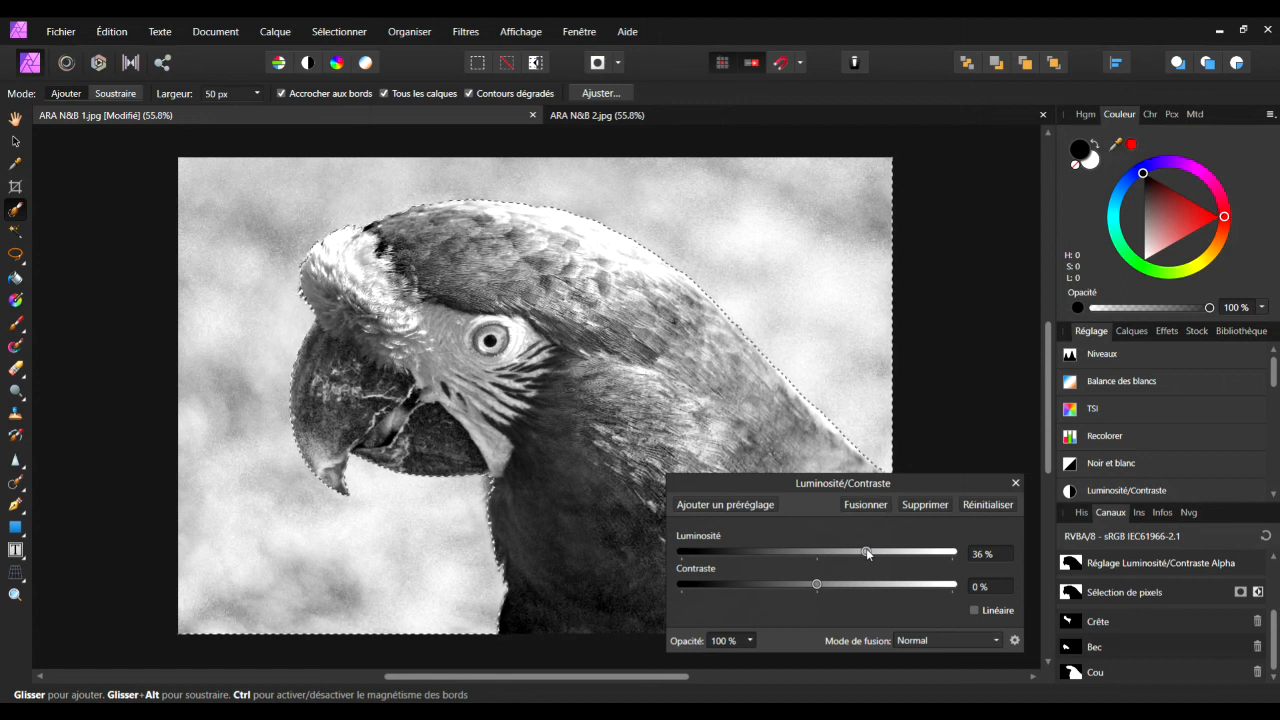
drag(867, 553, 864, 552)
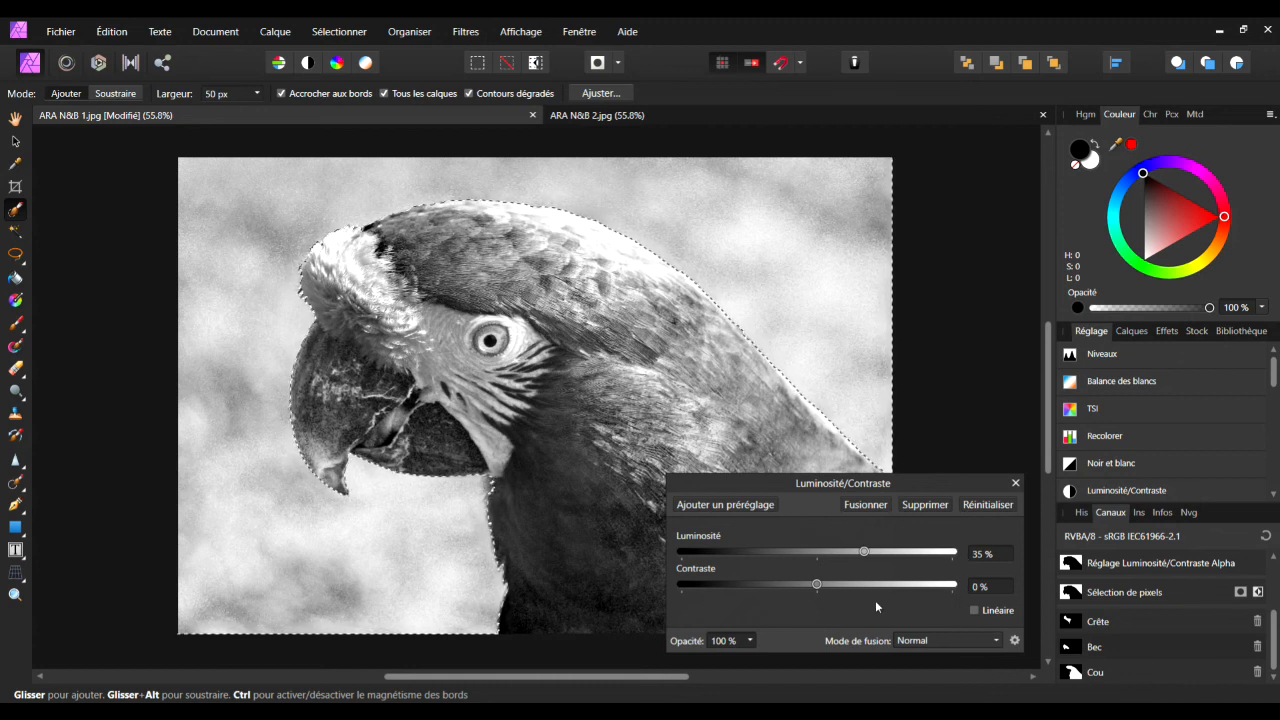
drag(816, 584, 775, 591)
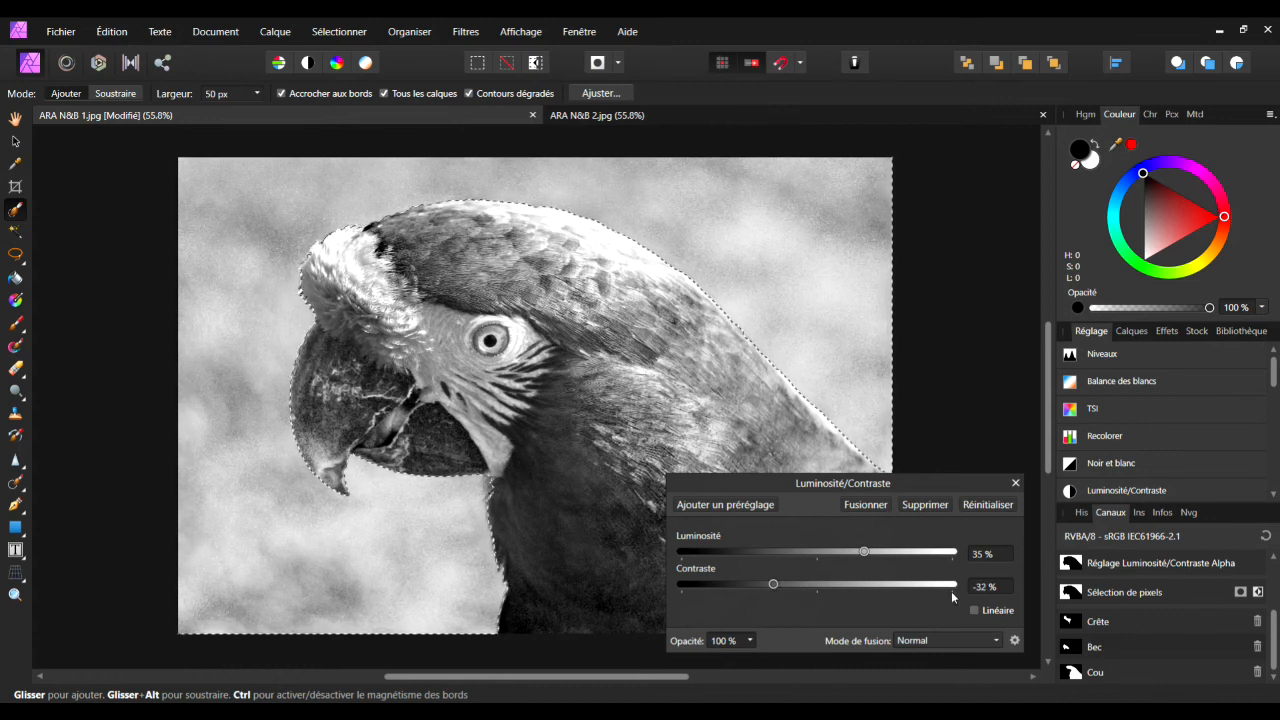
scroll(976, 592, up, 2)
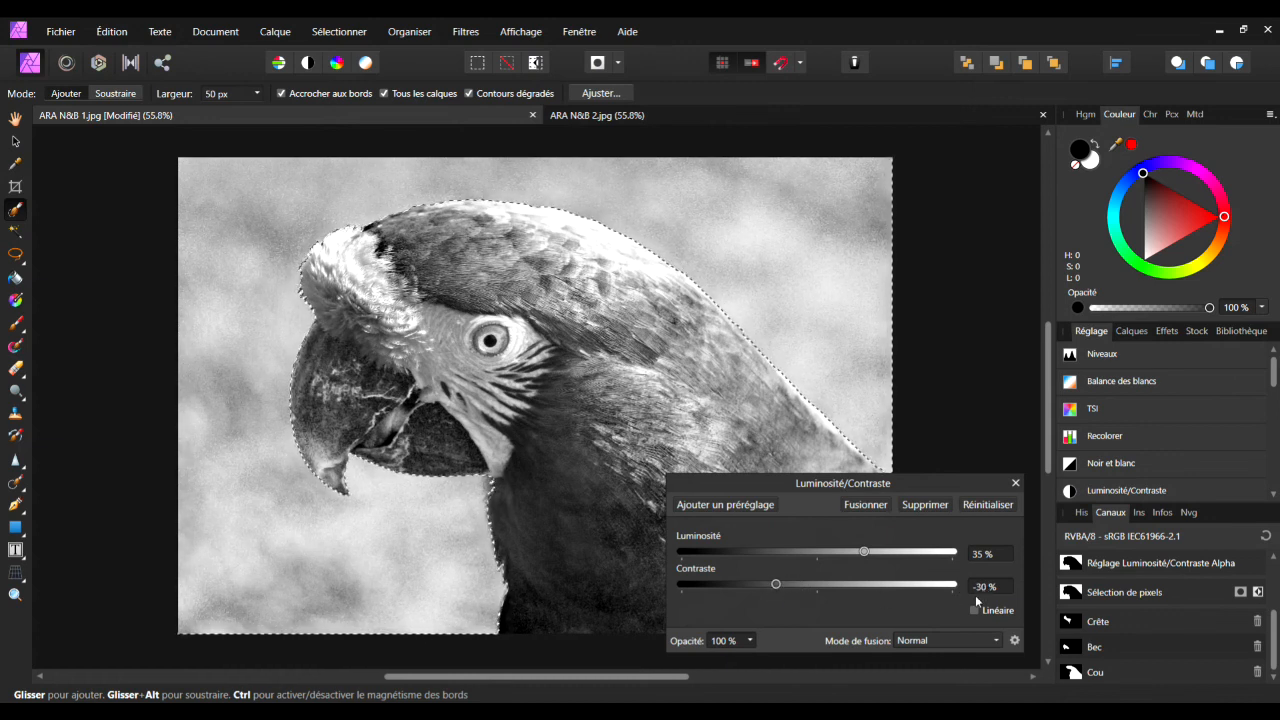
click(975, 592)
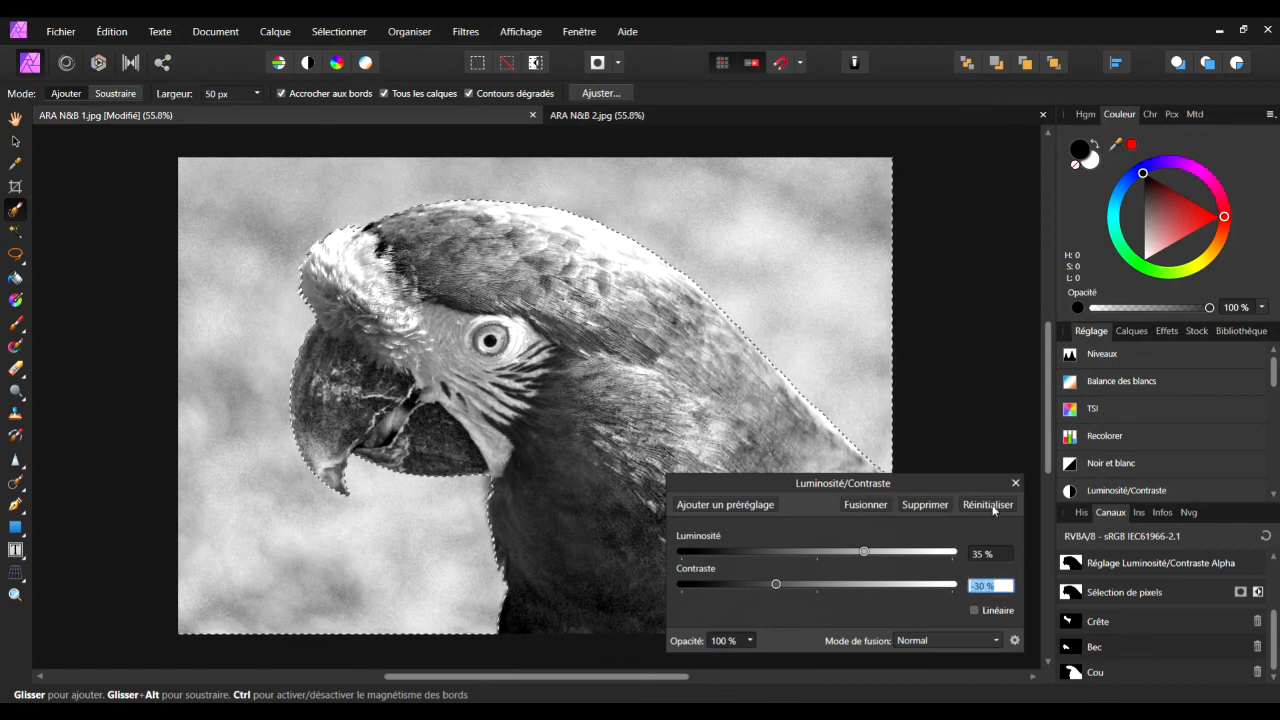
click(1016, 483)
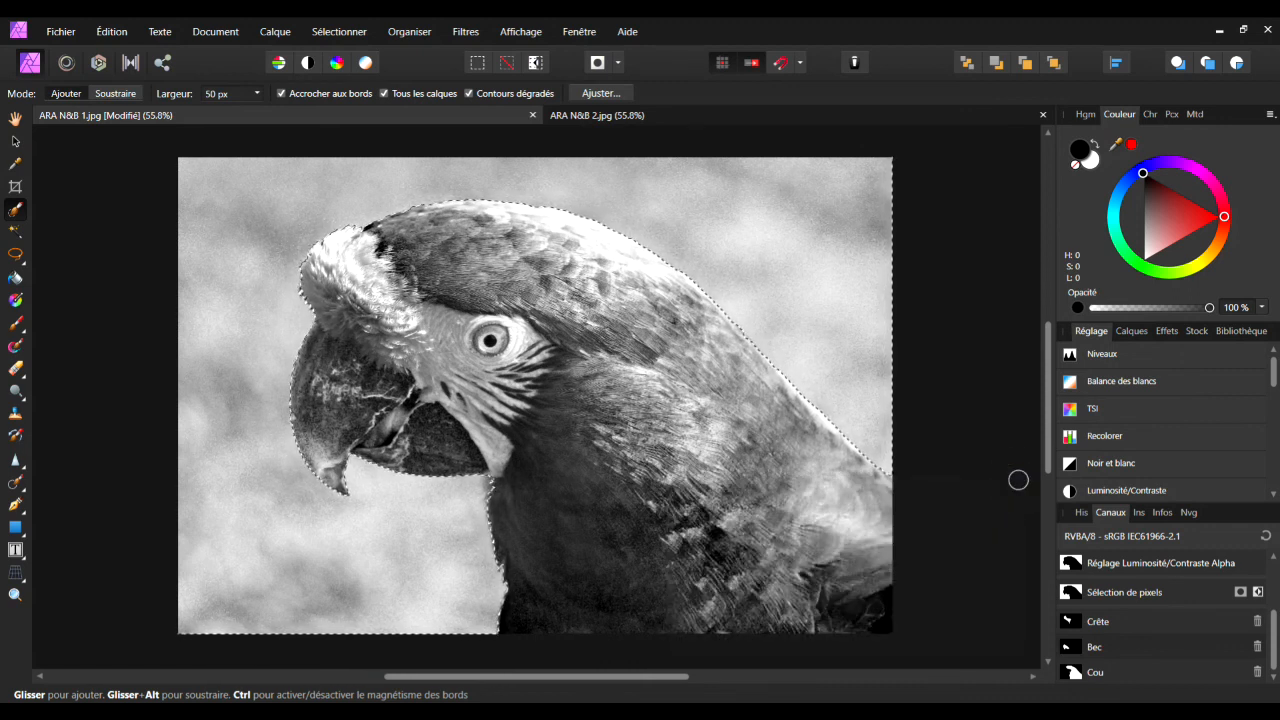